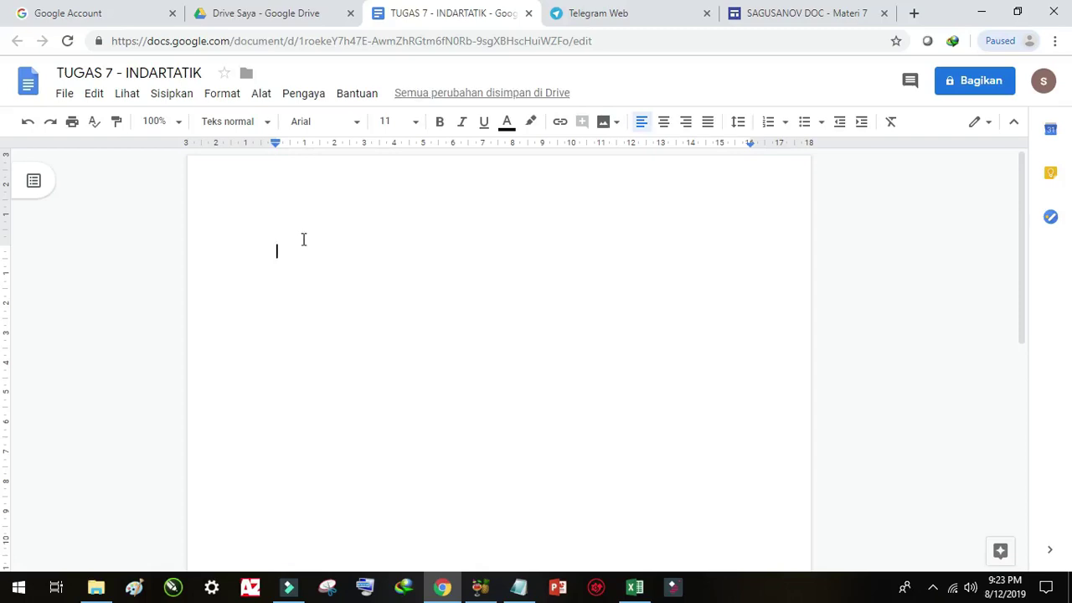
# Insert a bar chart (Batang) into the blank document
pyautogui.click(181, 101)
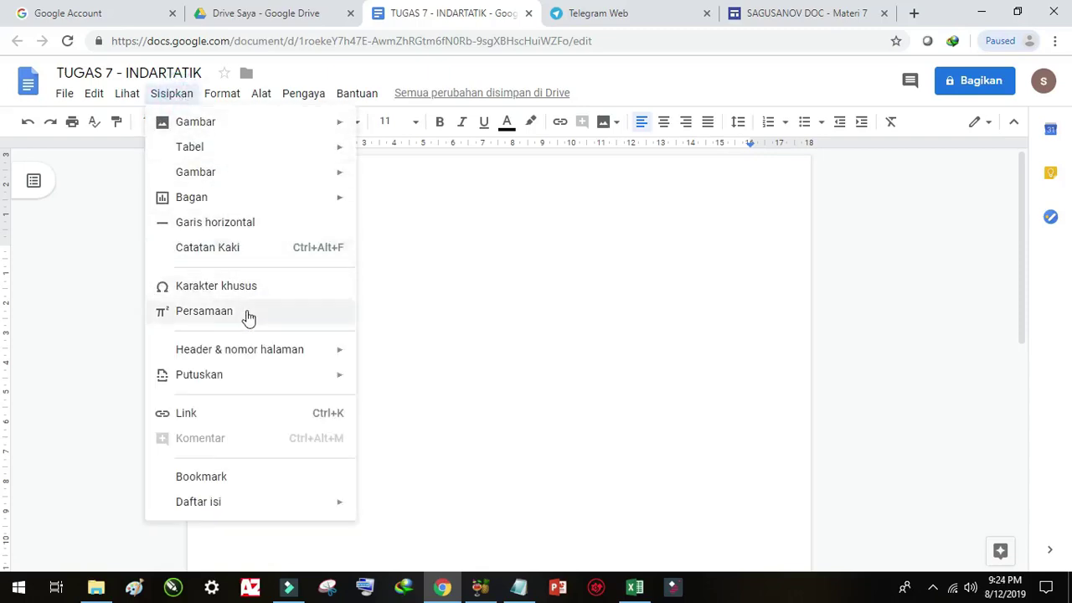
pyautogui.moveTo(258, 205)
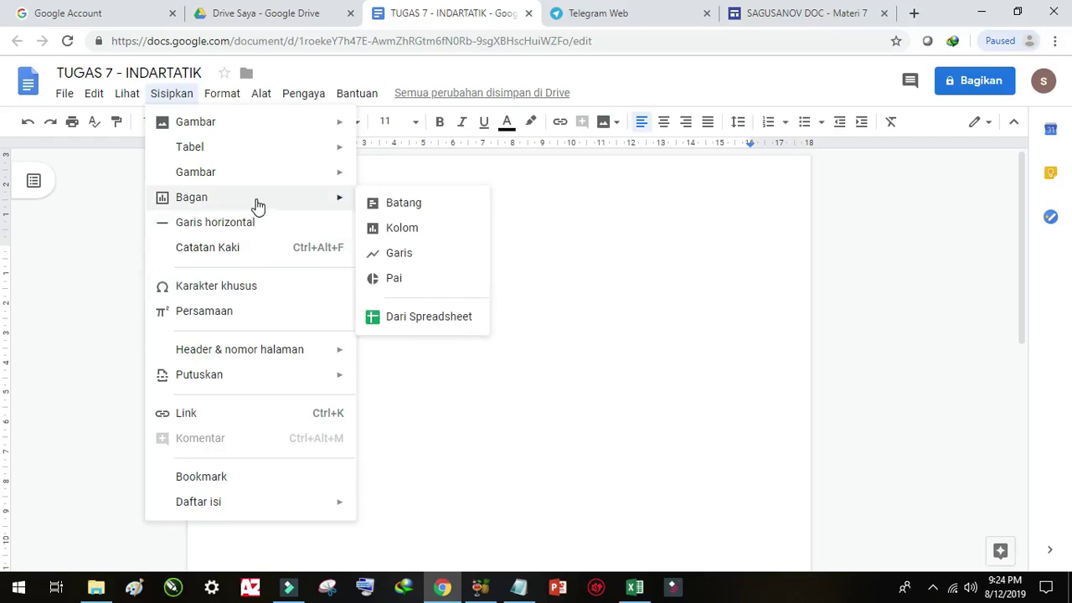
pyautogui.click(397, 209)
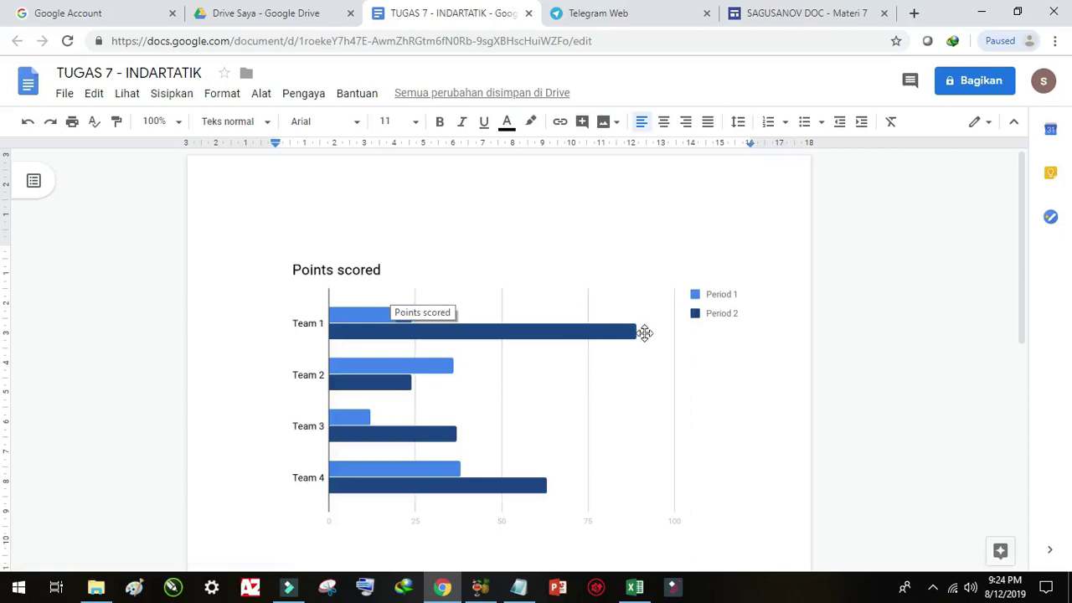
# Open the inserted chart's source spreadsheet and move its chart to the right, clear of the data in columns A to C
pyautogui.click(600, 340)
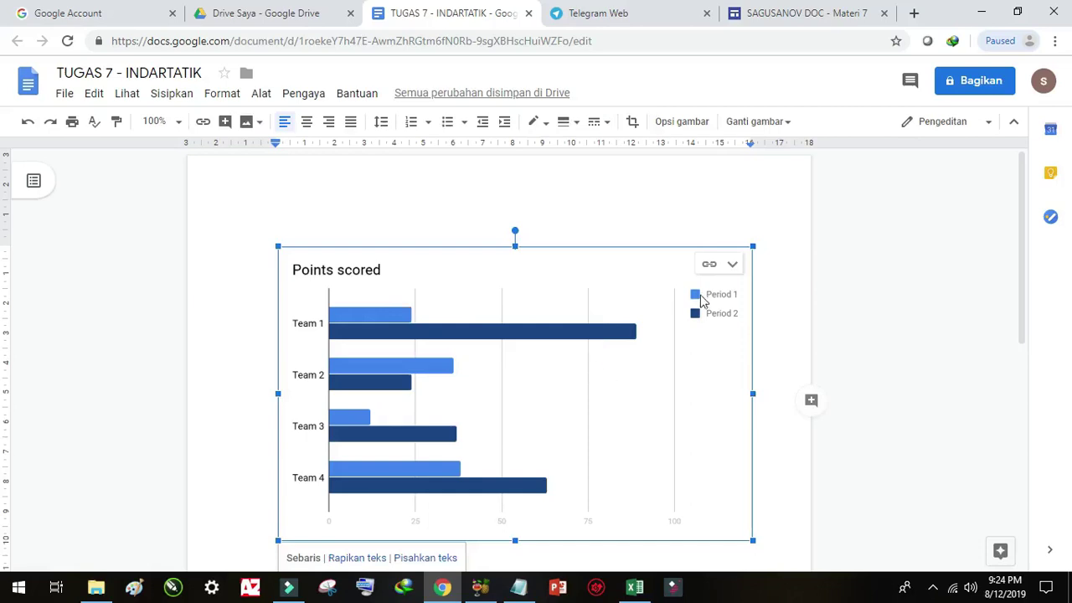
pyautogui.click(734, 264)
pyautogui.click(733, 267)
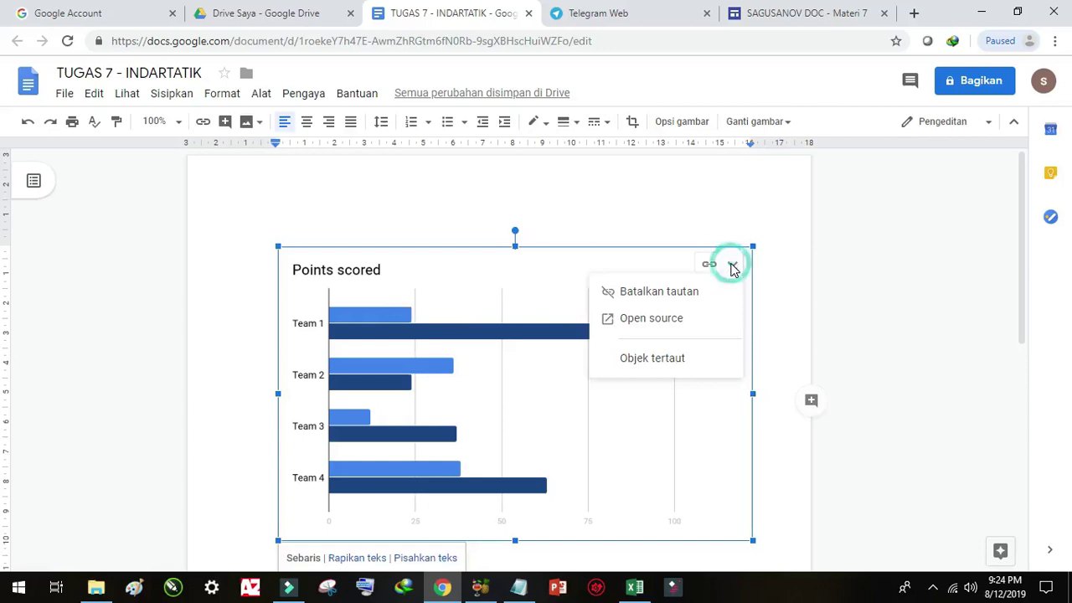
pyautogui.click(680, 320)
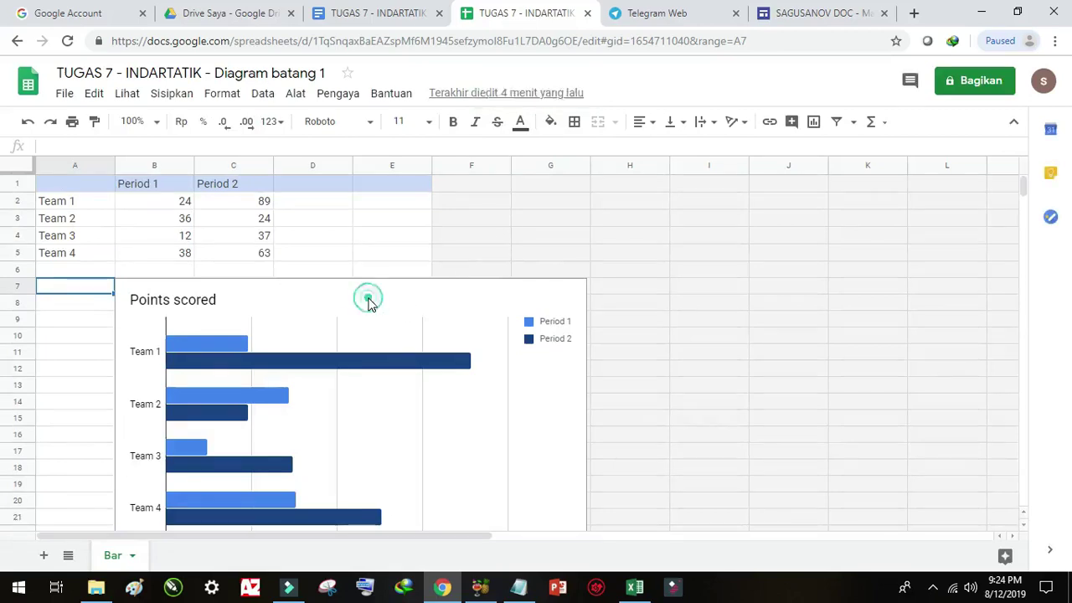
pyautogui.moveTo(484, 300); pyautogui.dragTo(693, 260)
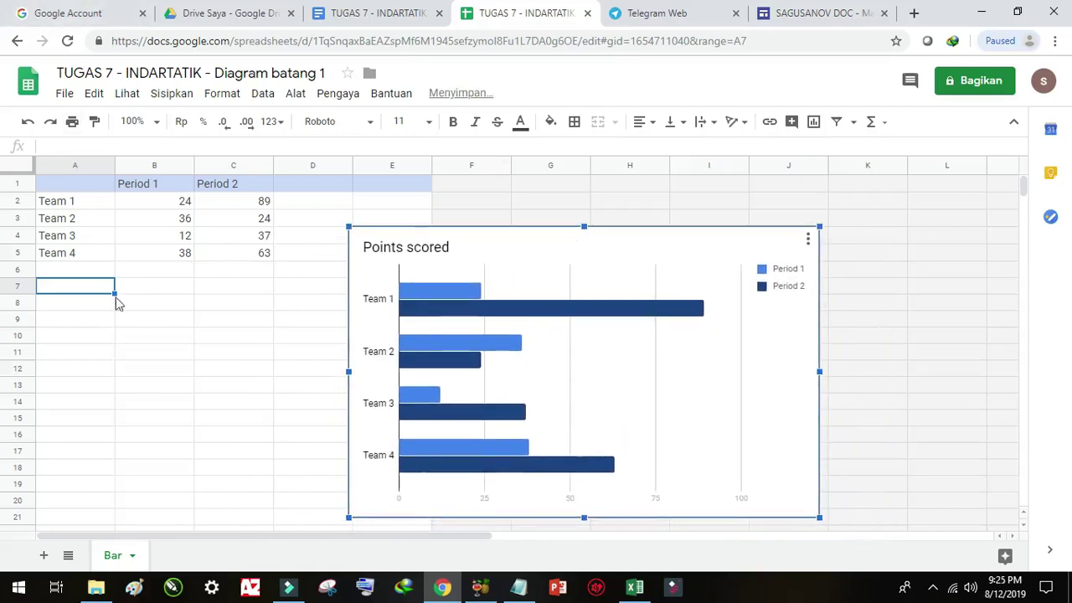
# Switch to Book1.xlsx in Excel and copy the student names with both semesters' grades, range B7:D21
pyautogui.click(634, 588)
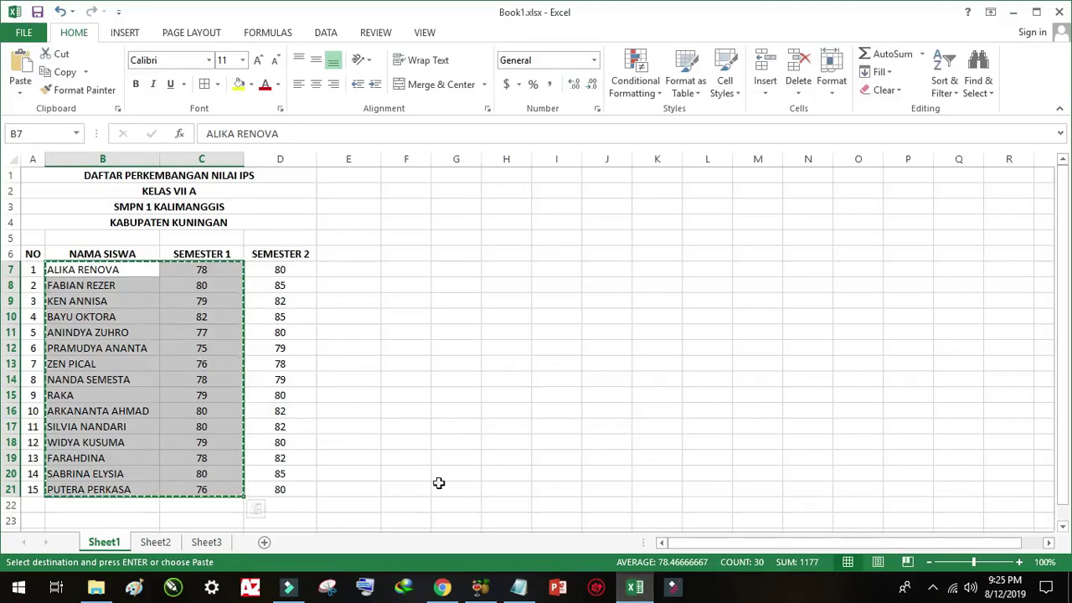
pyautogui.doubleClick(146, 362)
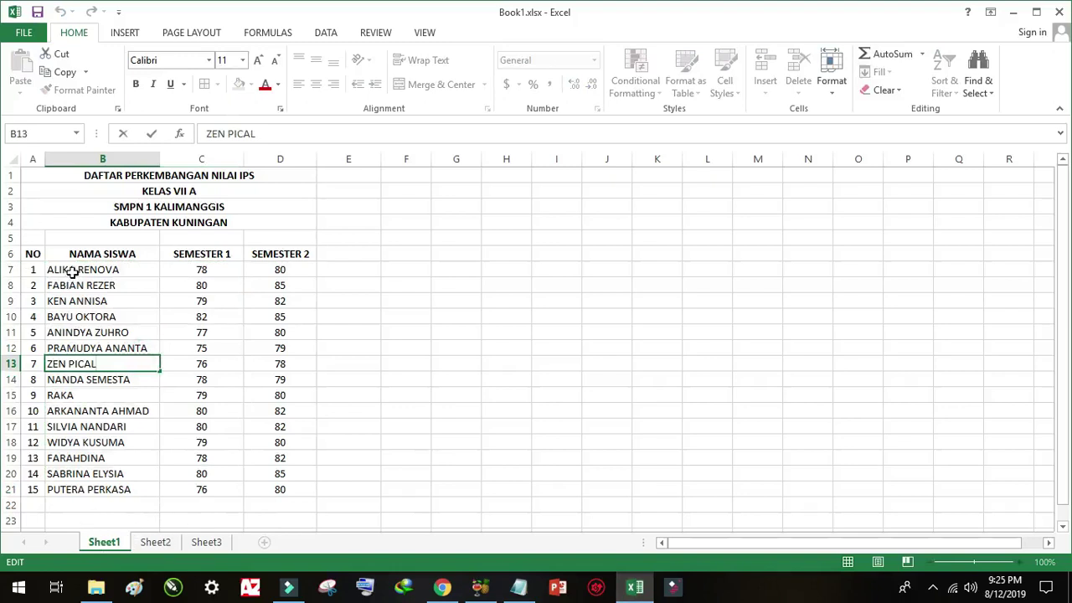
pyautogui.moveTo(73, 270); pyautogui.dragTo(262, 483)
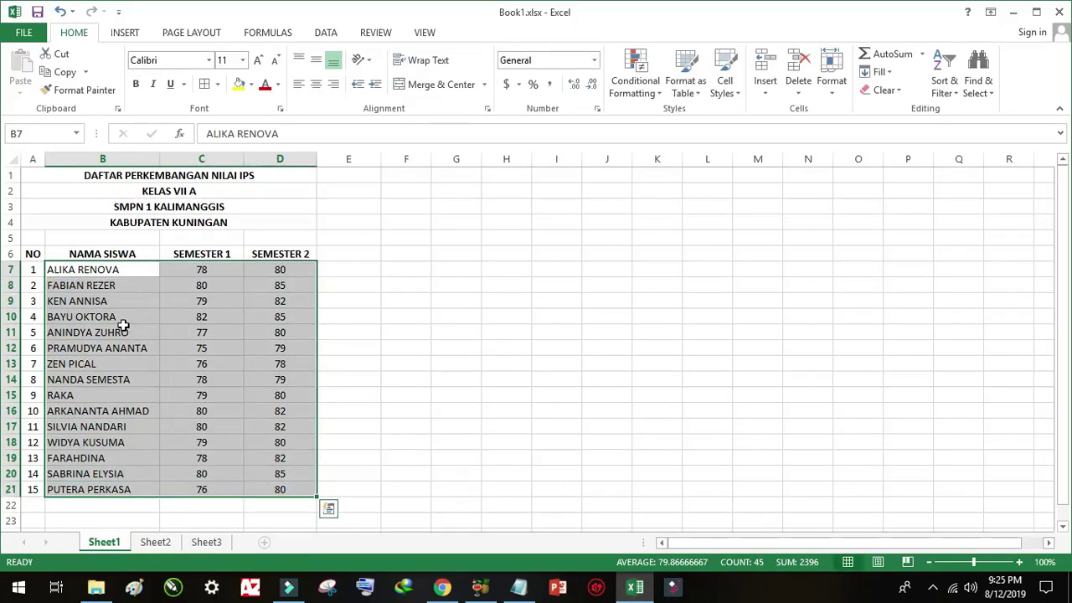
pyautogui.rightClick(123, 325)
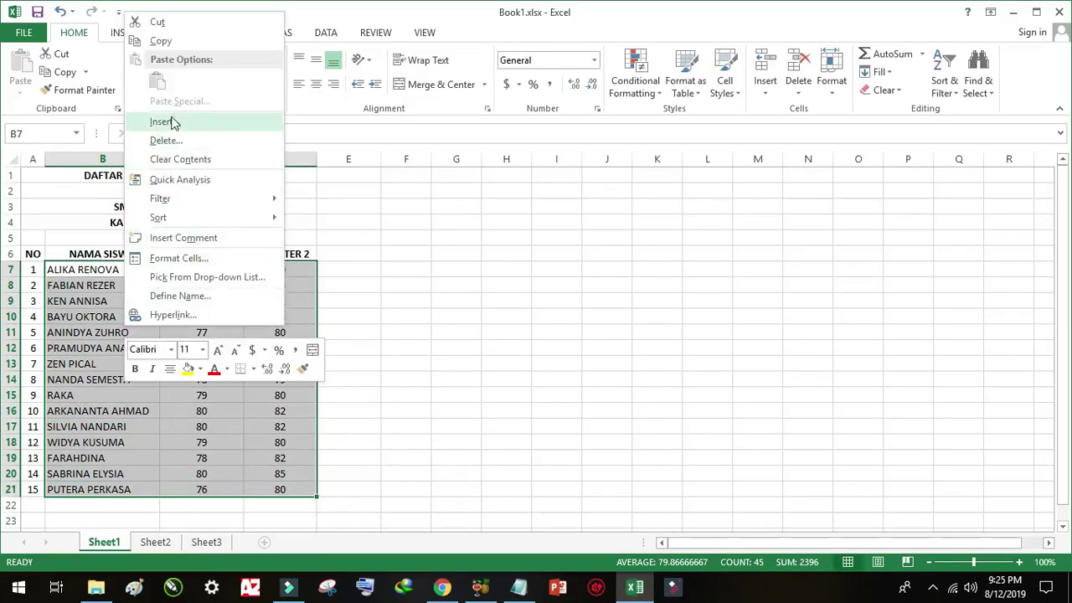
pyautogui.click(162, 41)
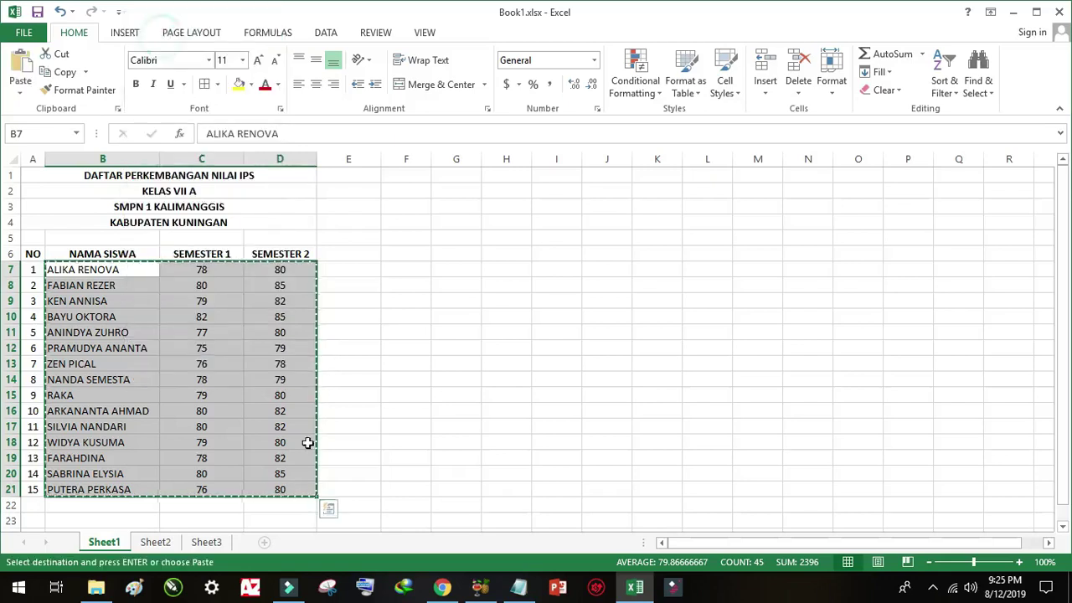
# Paste the copied grades into the chart's Google Sheets source starting at cell A2, and widen column A to fit the names
pyautogui.click(442, 587)
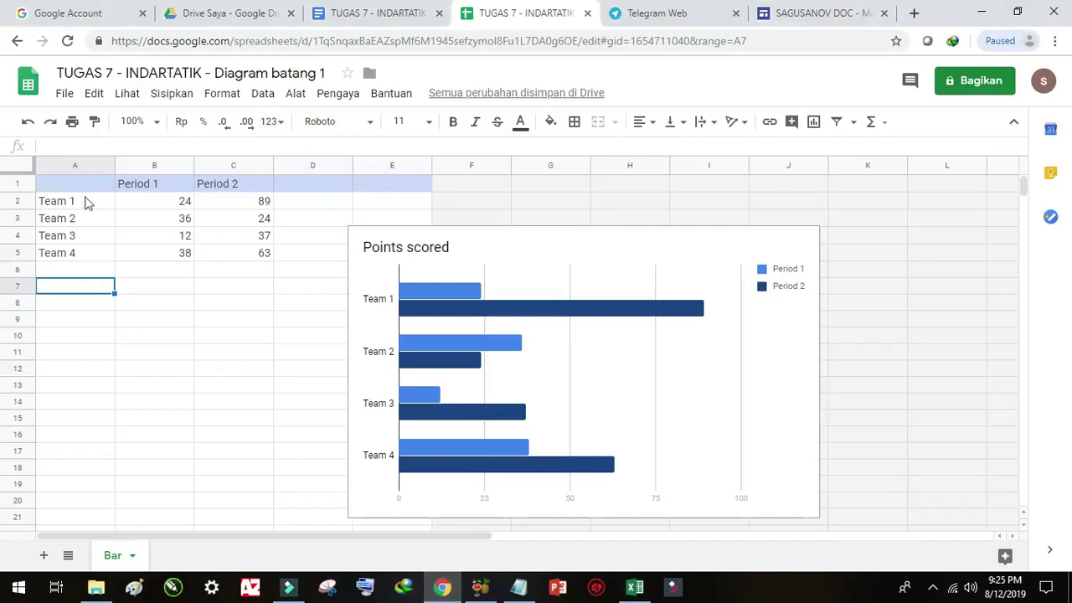
pyautogui.click(59, 205)
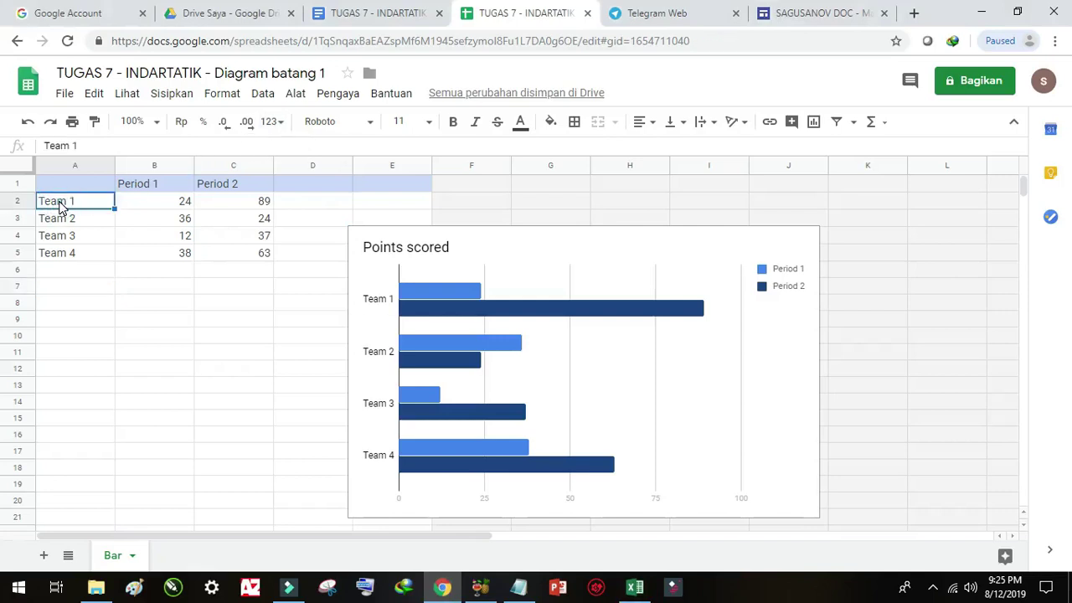
pyautogui.rightClick(60, 206)
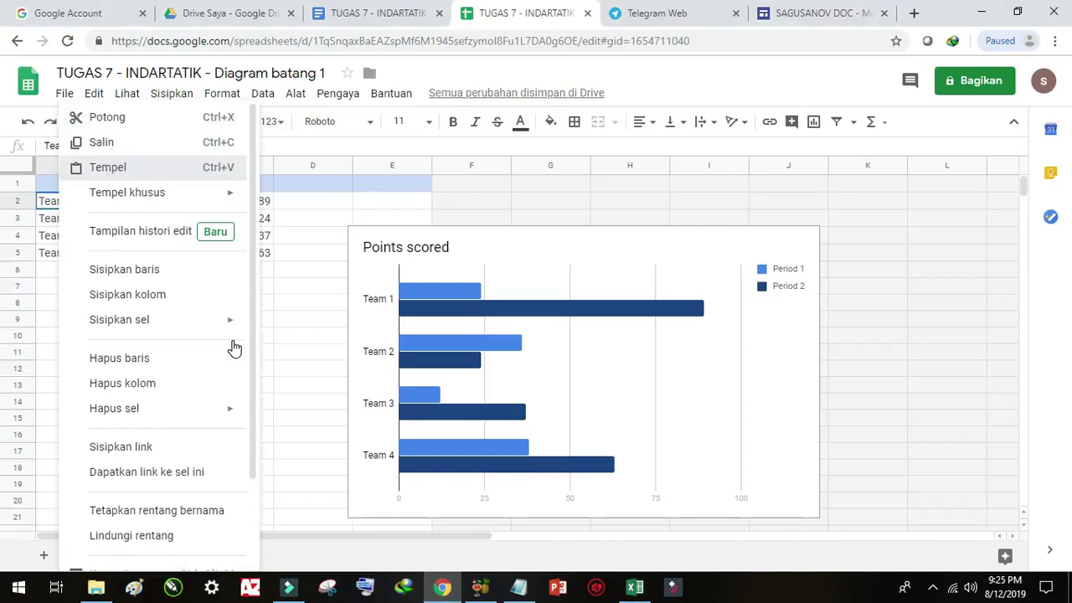
pyautogui.click(136, 170)
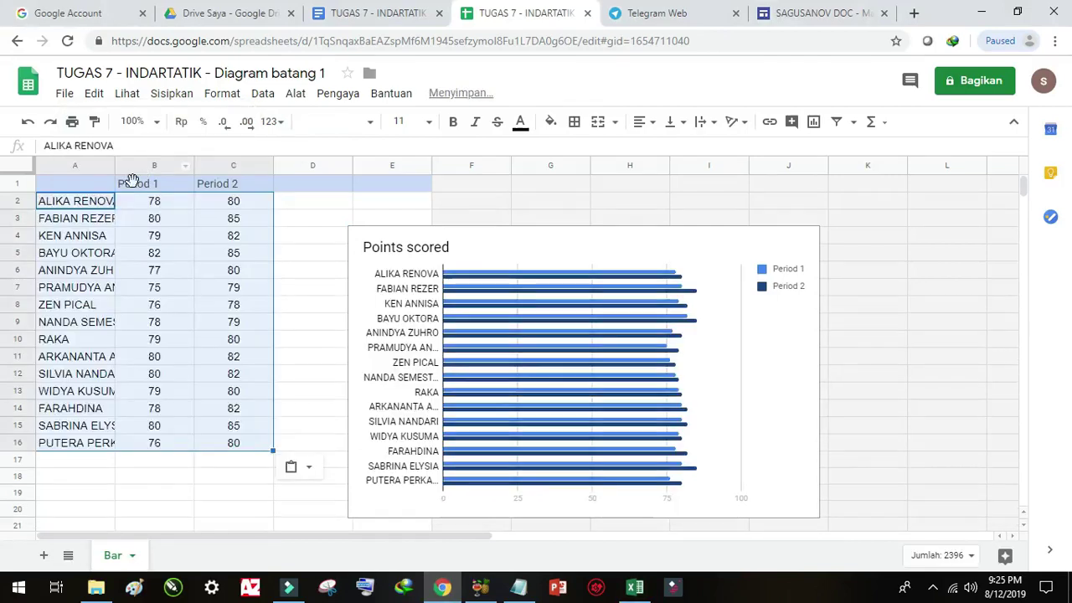
pyautogui.moveTo(114, 159); pyautogui.dragTo(151, 158)
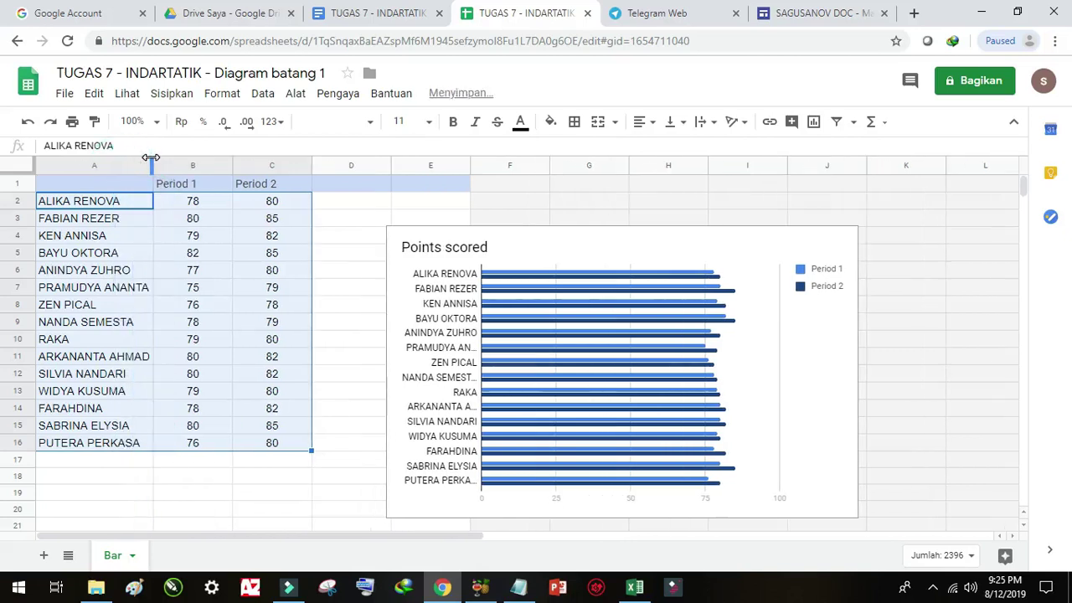
# Replace the column headers in B1 and C1 with SEMESTER 1 and SEMESTER 2
pyautogui.click(202, 183)
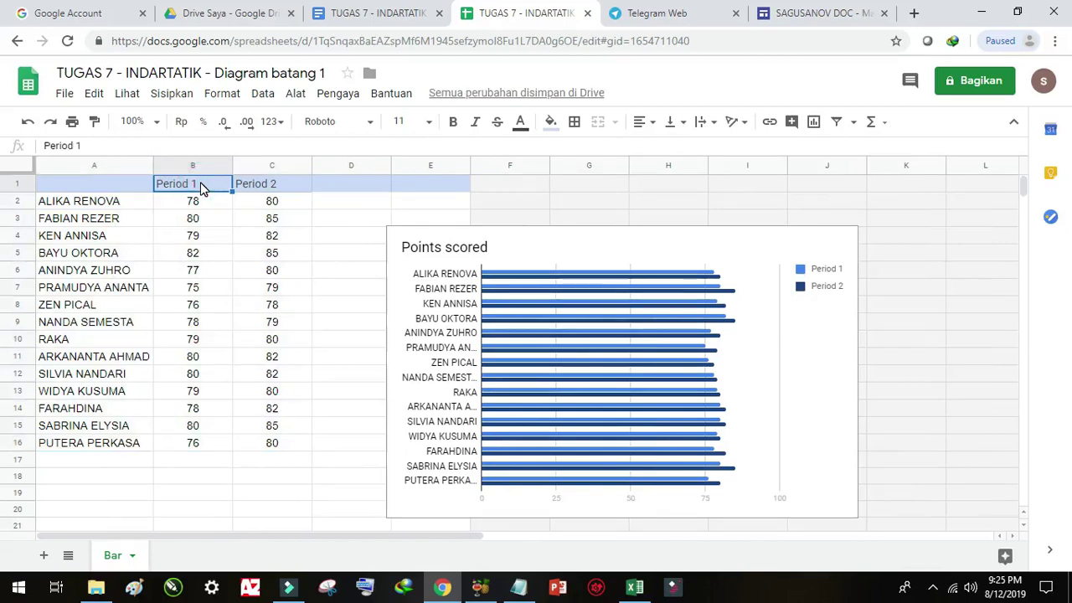
pyautogui.press('Delete')
pyautogui.write('S')
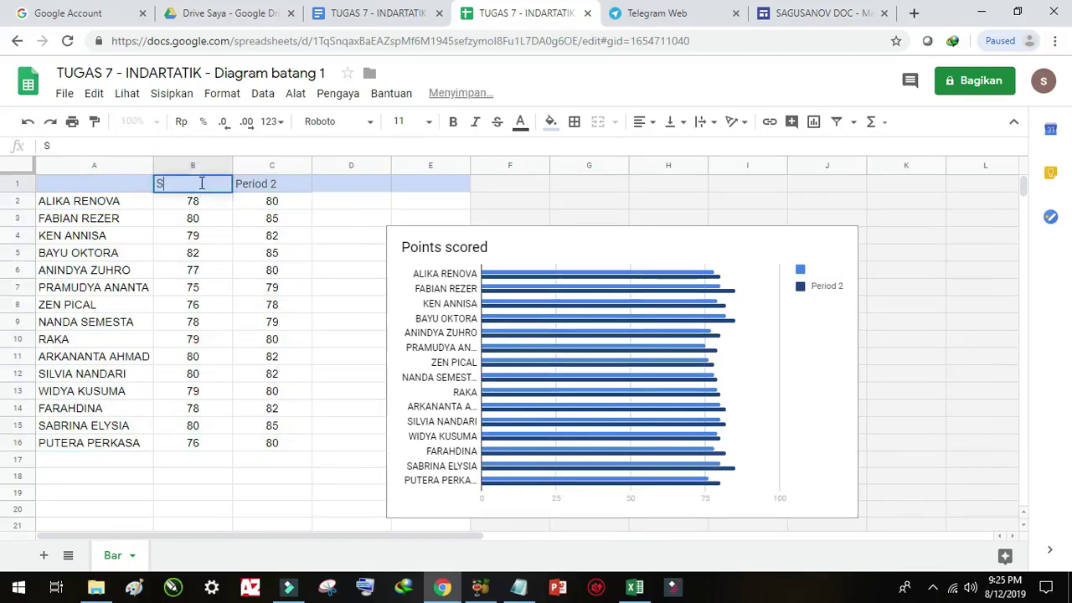
pyautogui.write('EMESTER 1')
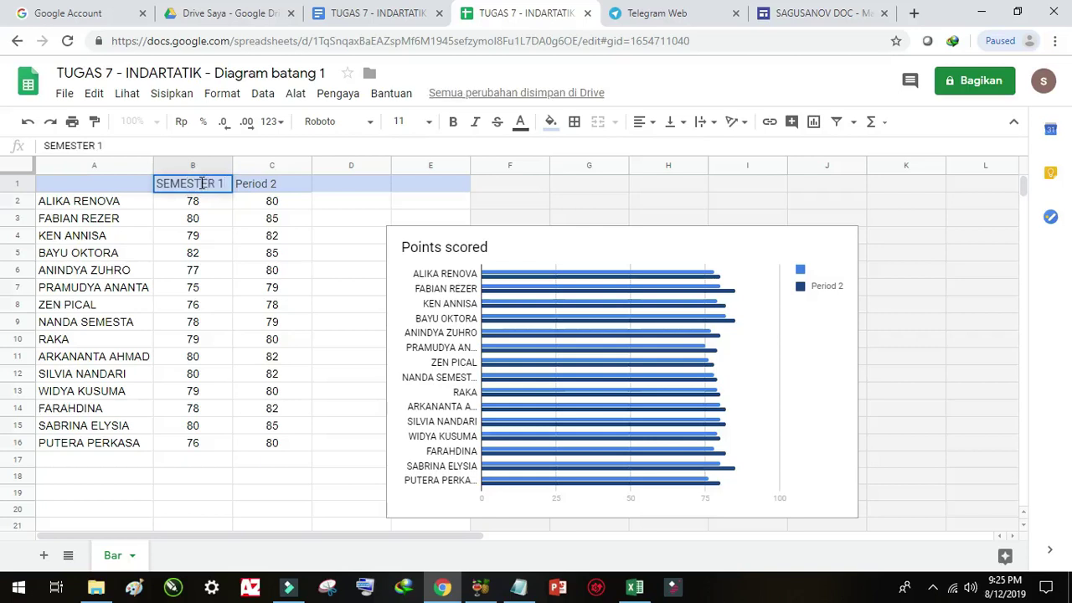
pyautogui.click(289, 180)
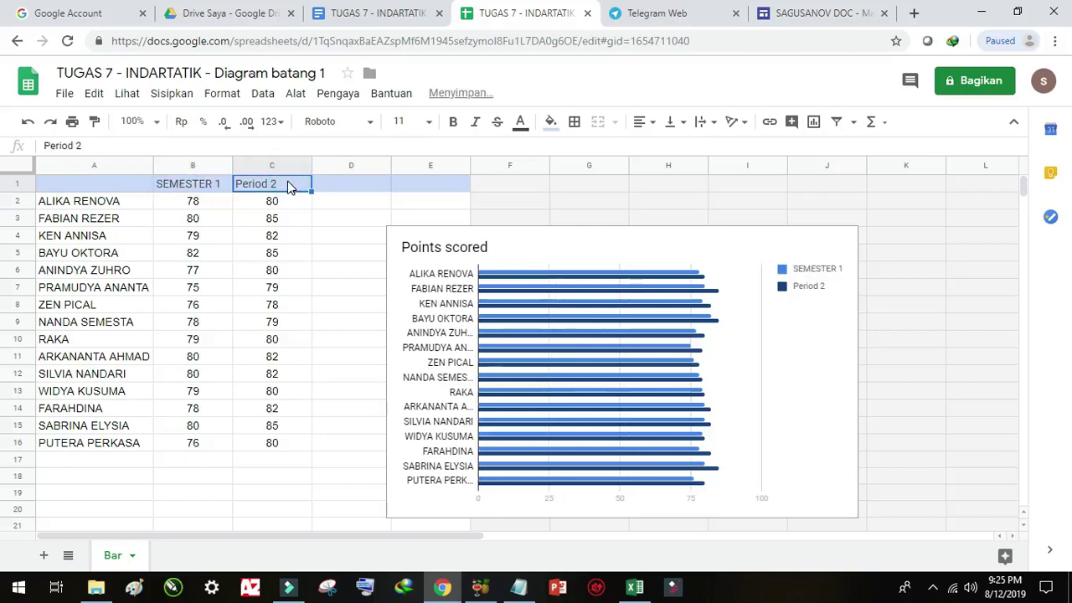
pyautogui.write('SEMES')
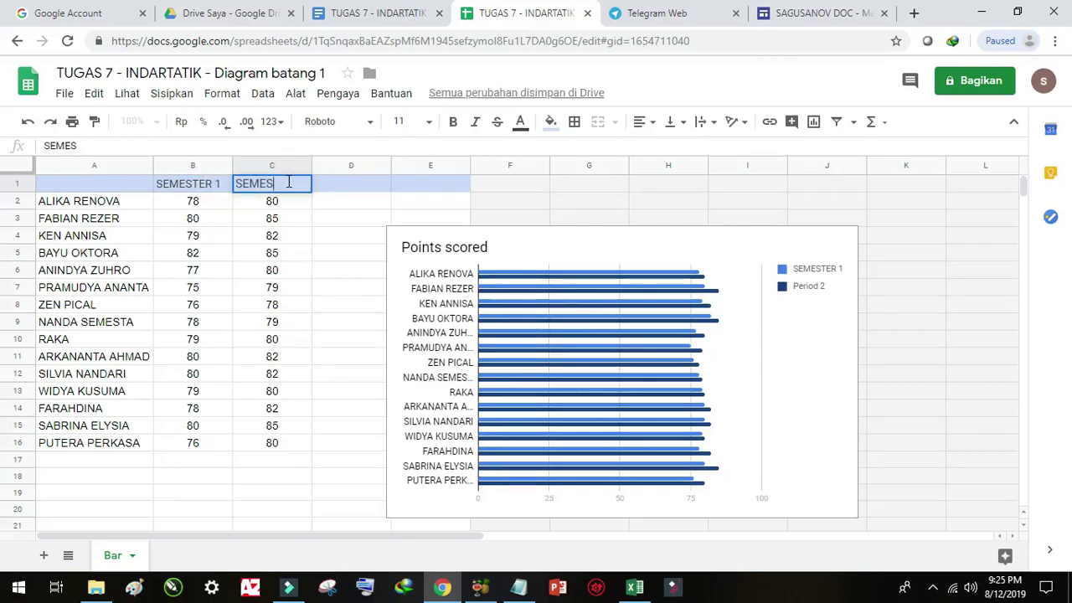
pyautogui.write('TER 2')
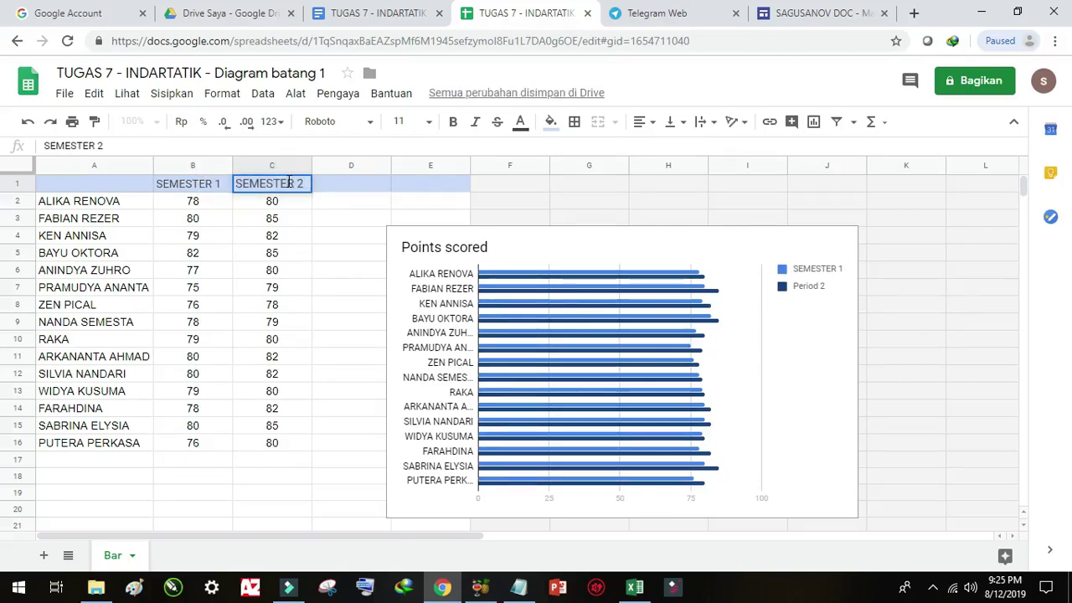
# Change the chart title to "DAFTAR NILAI IPS KELAS VII A" and close the chart editor
pyautogui.click(507, 334)
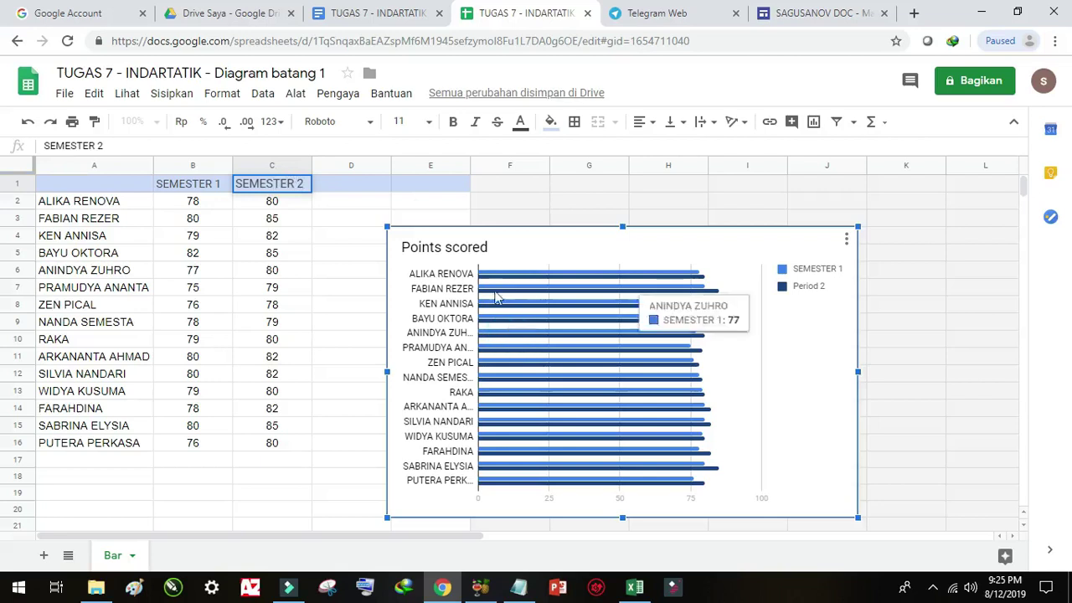
pyautogui.click(494, 244)
pyautogui.click(496, 244)
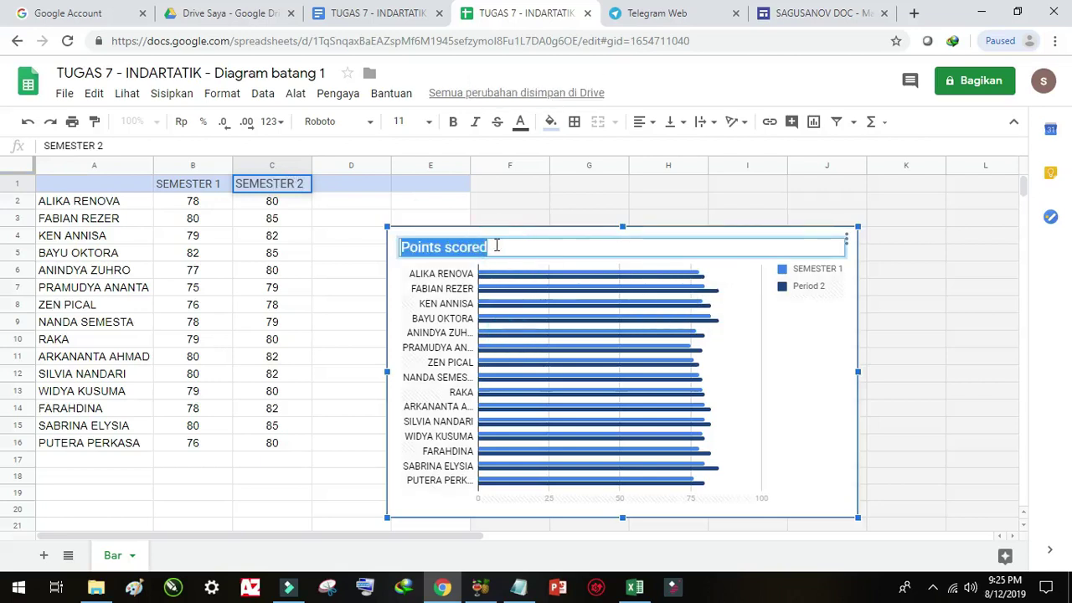
pyautogui.press('BackSpace')
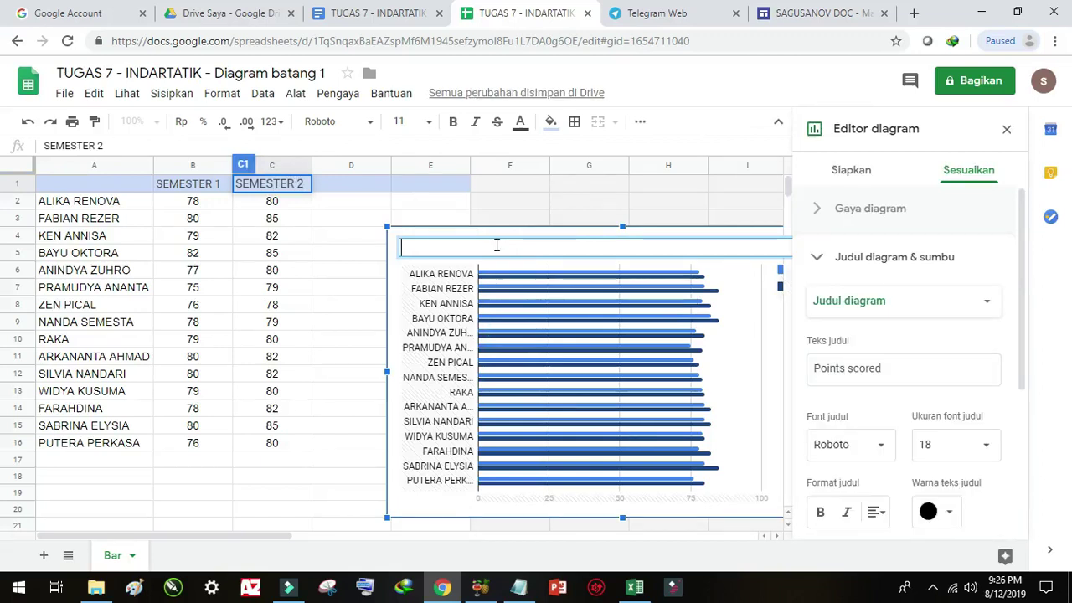
pyautogui.write('DAFTAR NILAI IPS')
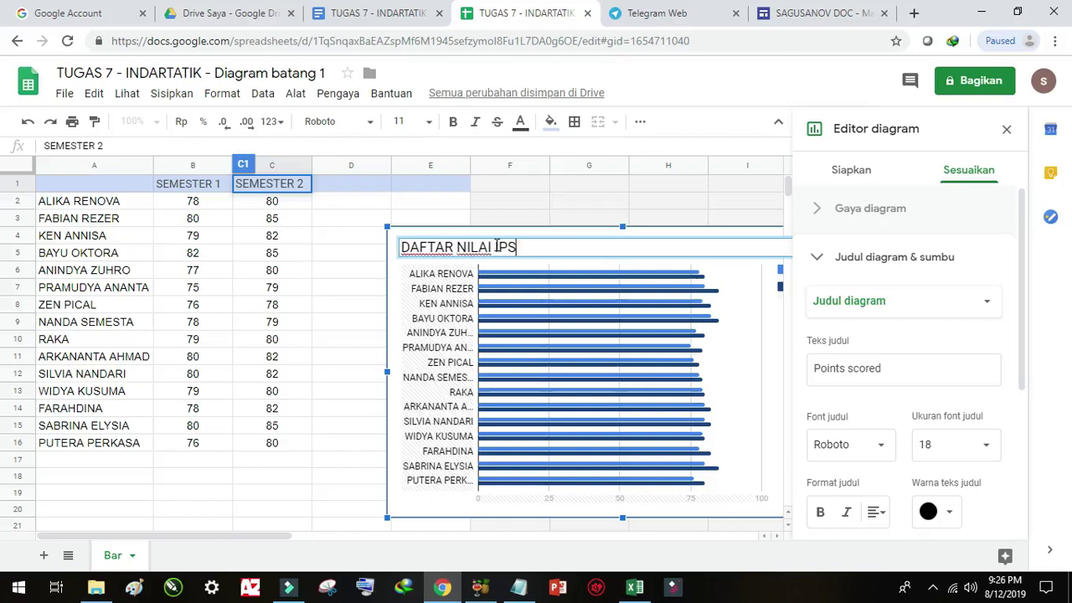
pyautogui.write(' KELAS VII A')
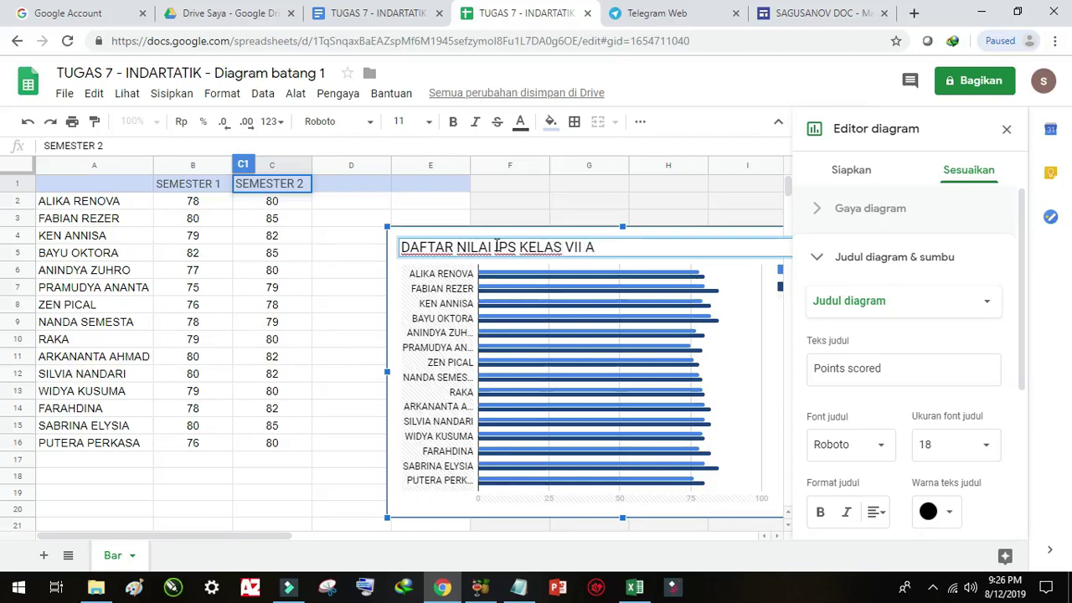
pyautogui.click(740, 352)
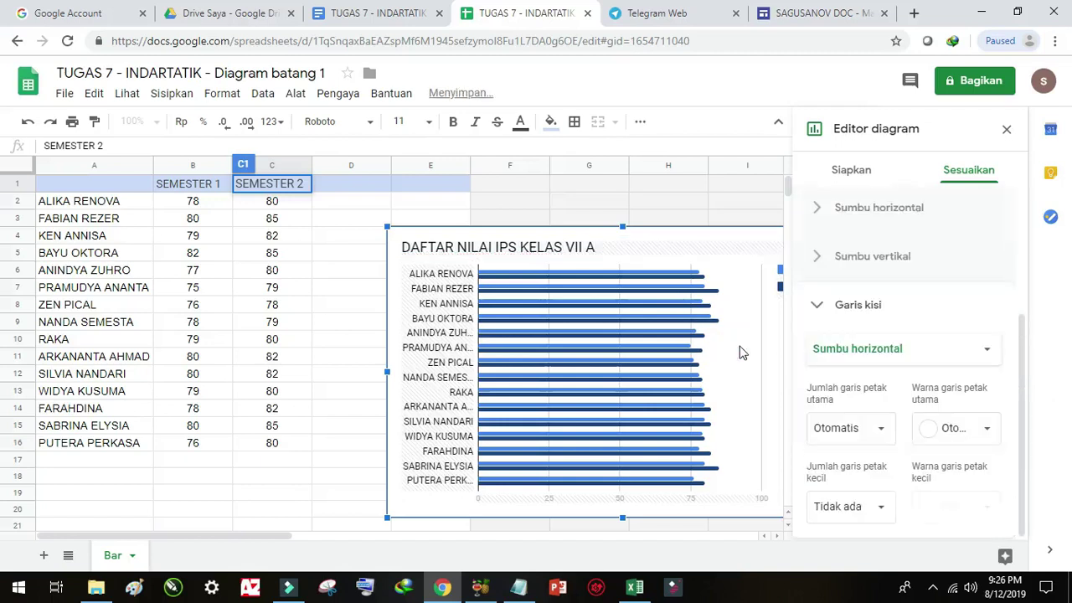
pyautogui.click(1008, 133)
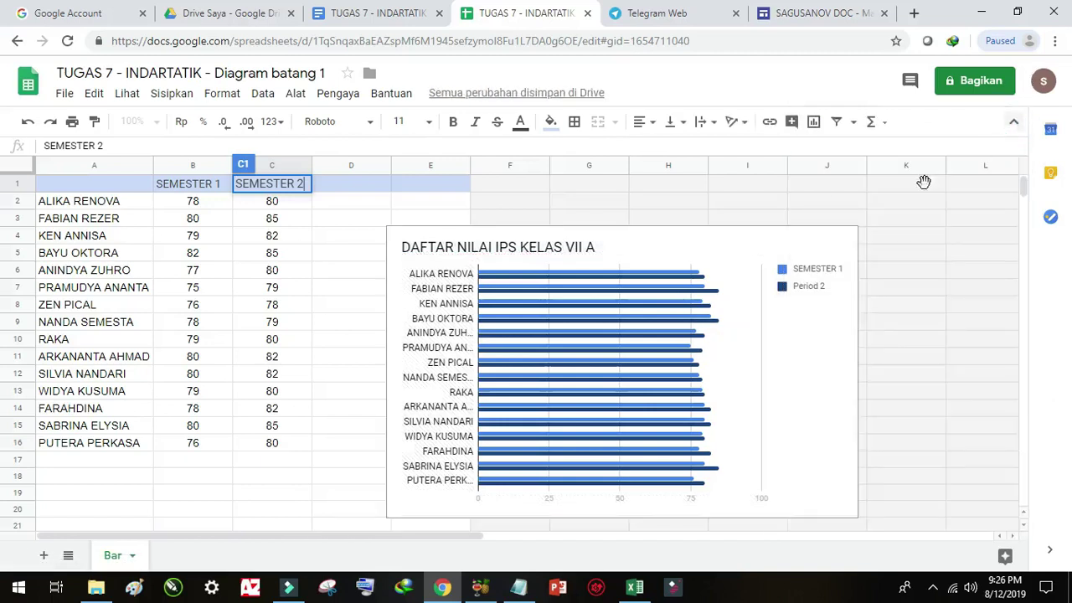
pyautogui.click(295, 248)
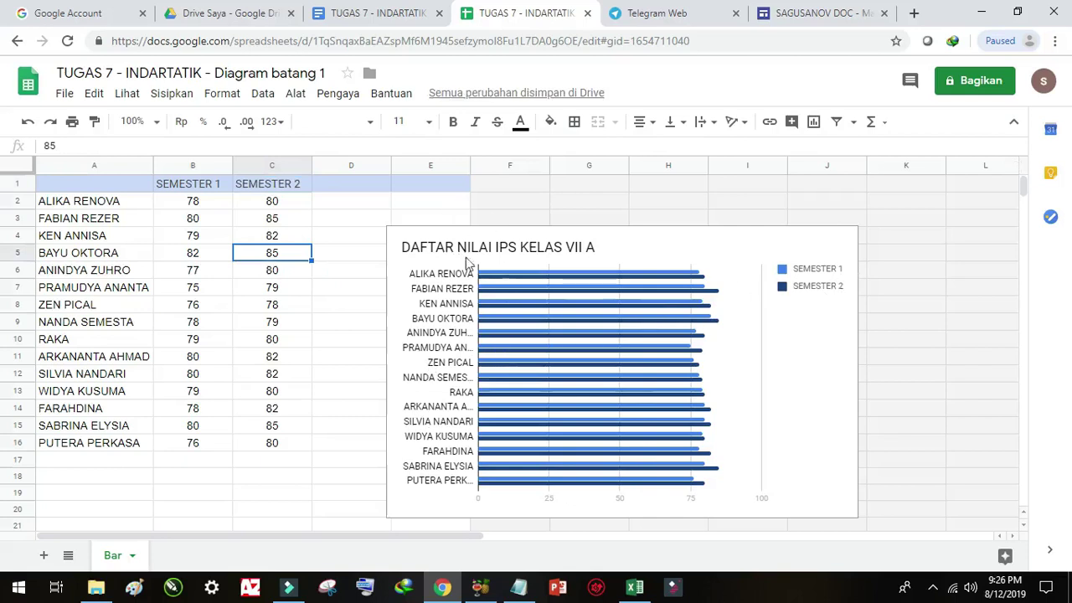
# Return to the TUGAS 7 document, update the linked chart from its source, and shrink it slightly in proportion
pyautogui.click(373, 19)
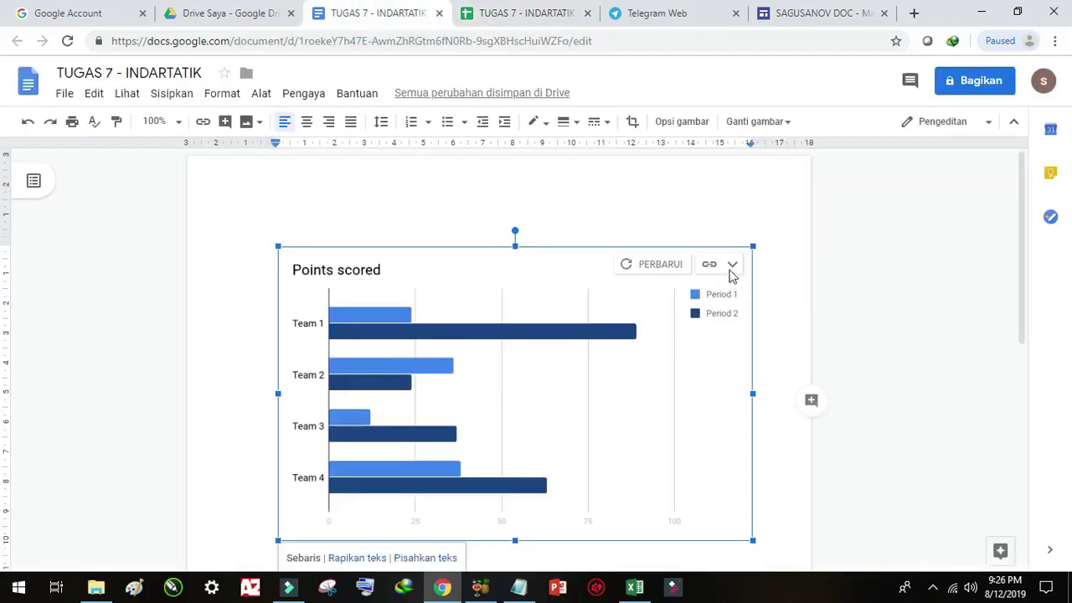
pyautogui.click(656, 267)
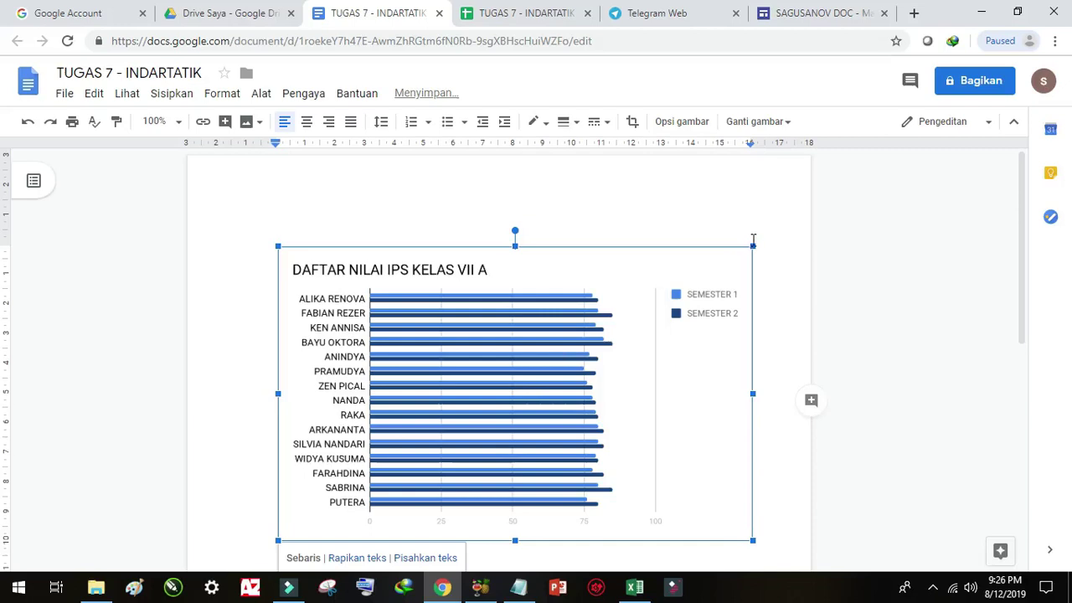
pyautogui.moveTo(752, 245); pyautogui.dragTo(684, 282)
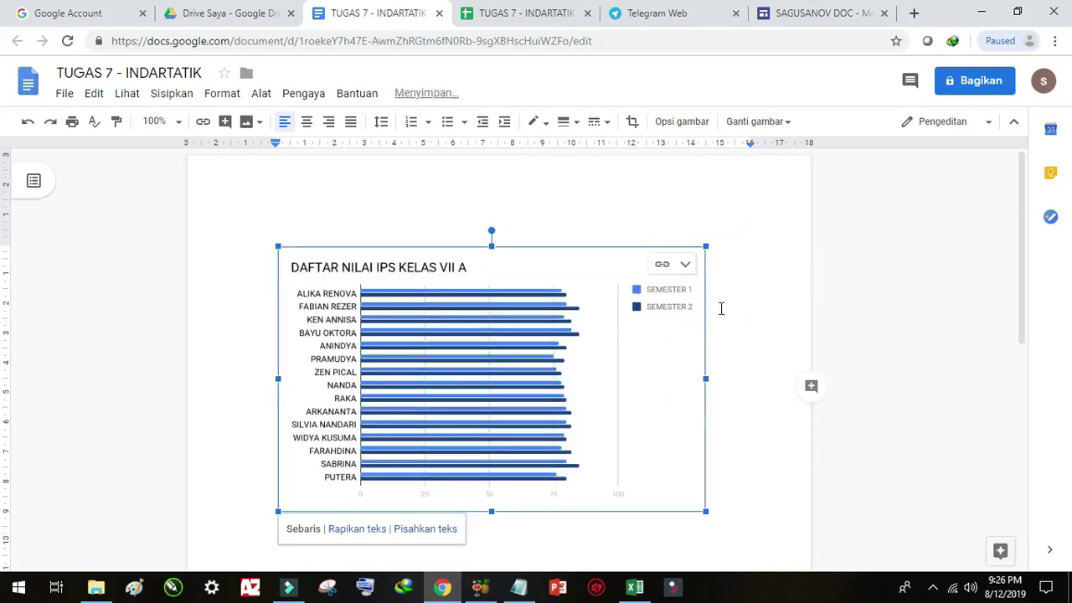
pyautogui.click(726, 311)
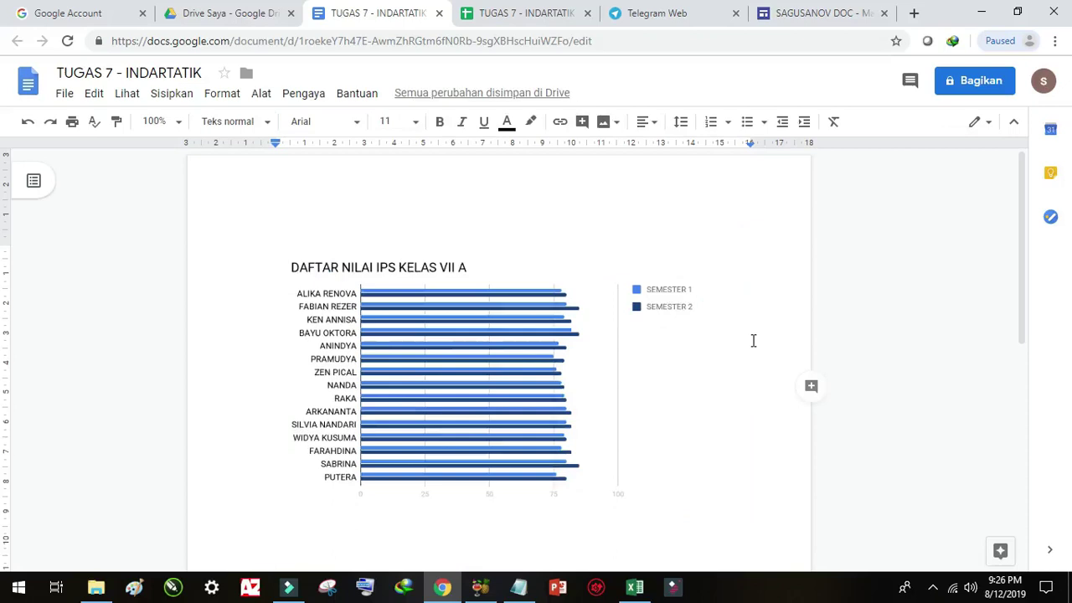
# Insert a line chart on a new line below the class VII A bar chart
pyautogui.press('Return')
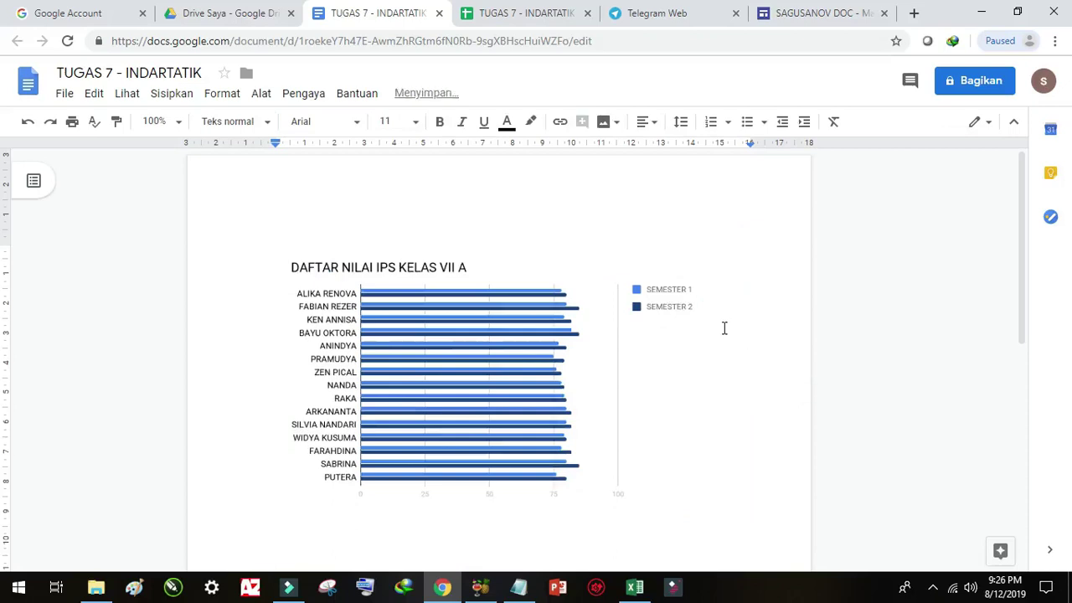
pyautogui.click(176, 94)
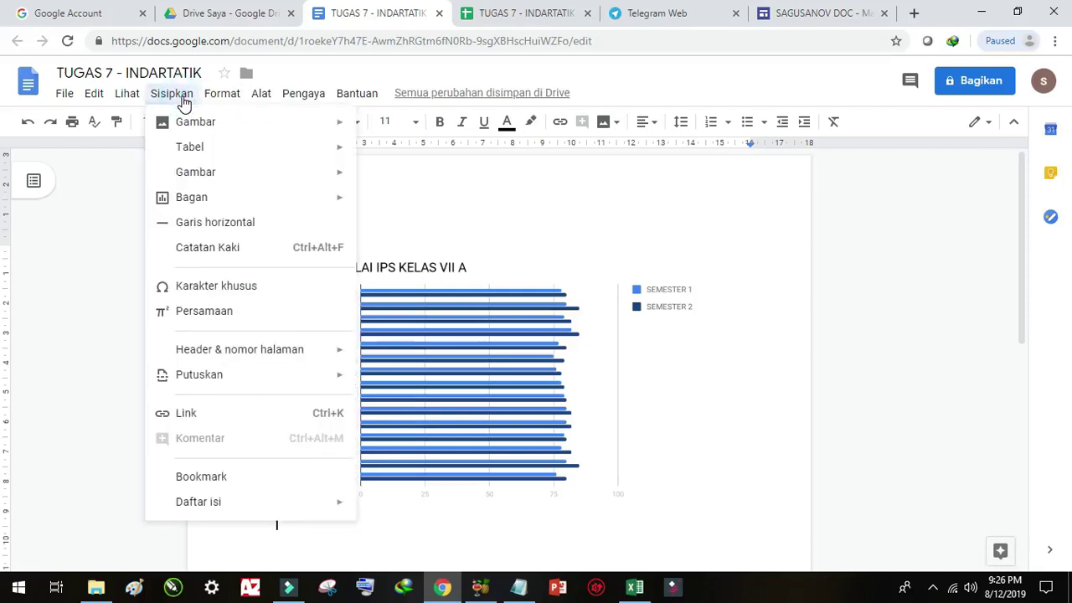
pyautogui.moveTo(237, 203)
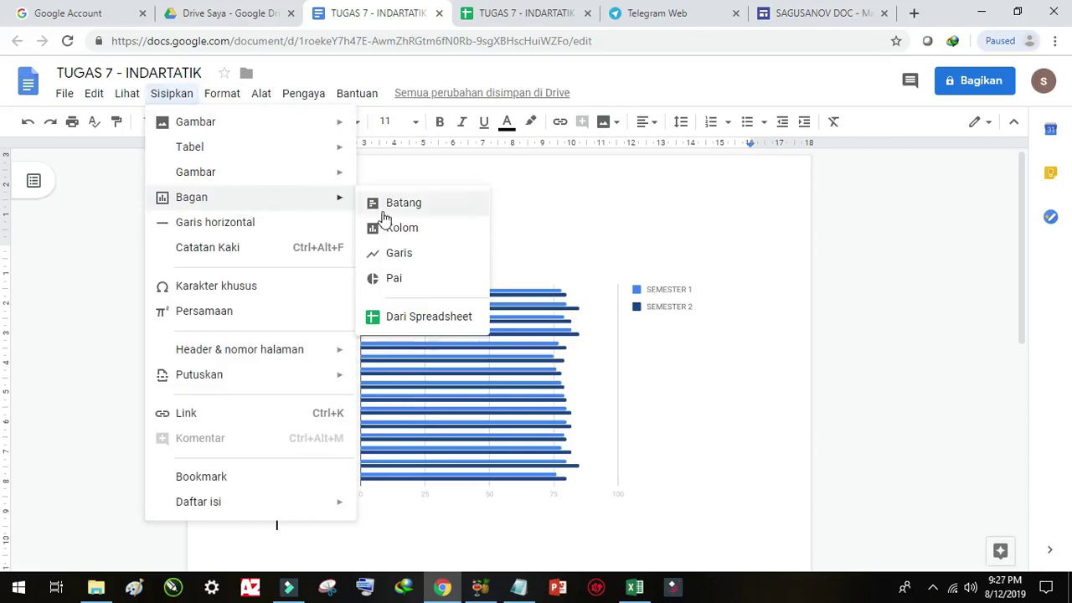
pyautogui.click(394, 259)
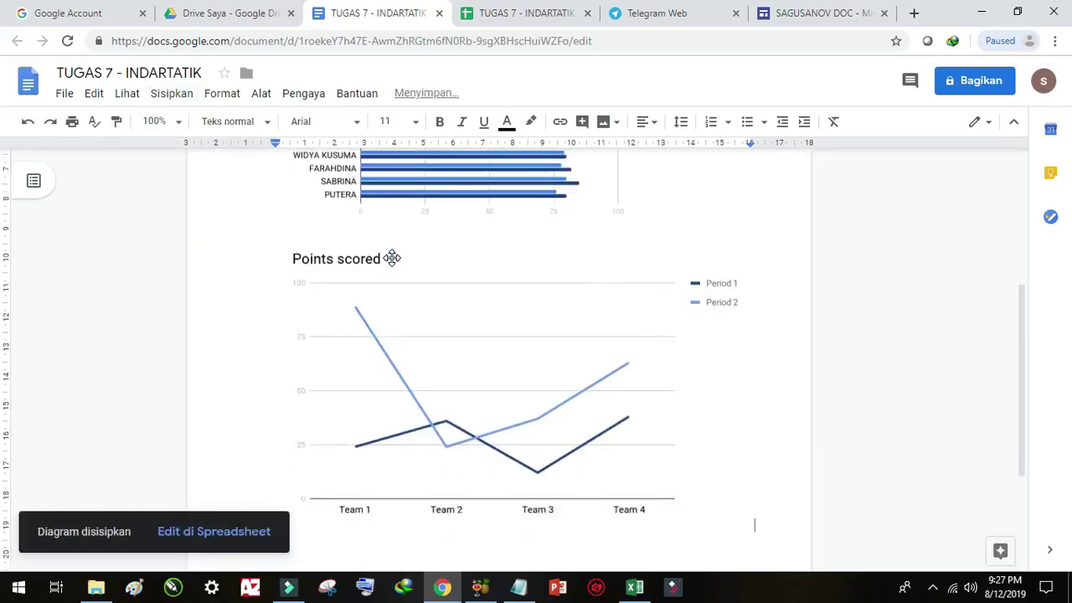
# Open the line chart's linked source spreadsheet and move its chart beside the data, clear of columns A to C
pyautogui.click(502, 352)
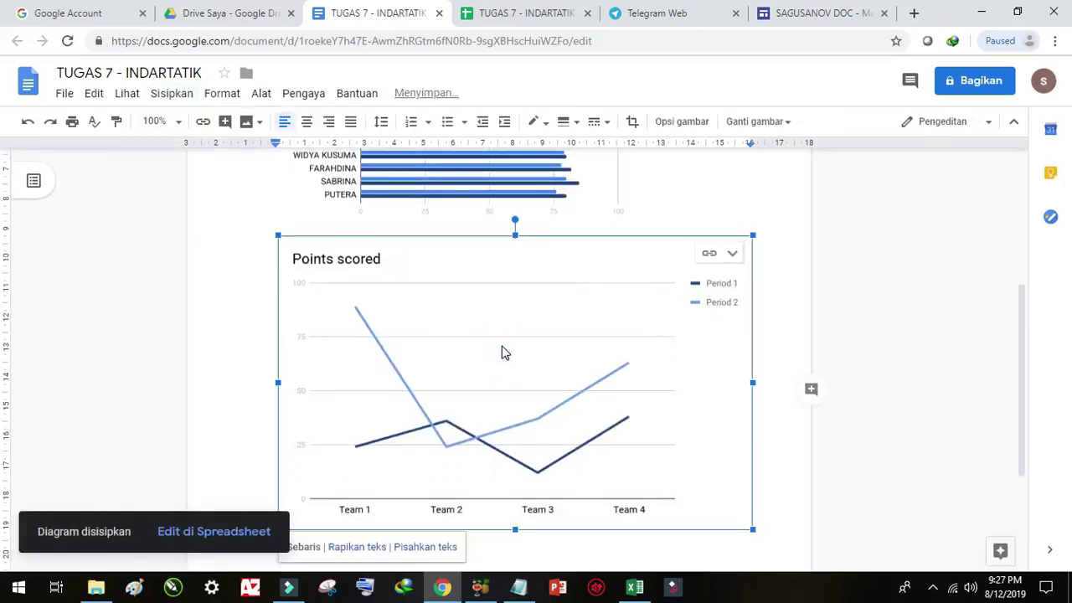
pyautogui.click(734, 253)
pyautogui.click(669, 309)
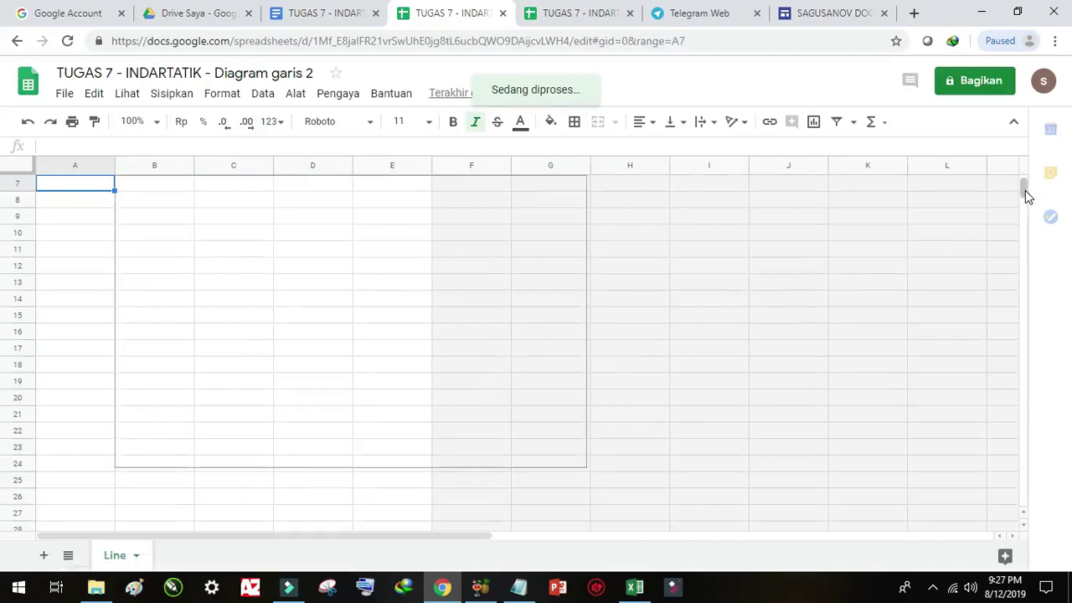
pyautogui.moveTo(1024, 190); pyautogui.dragTo(1023, 176)
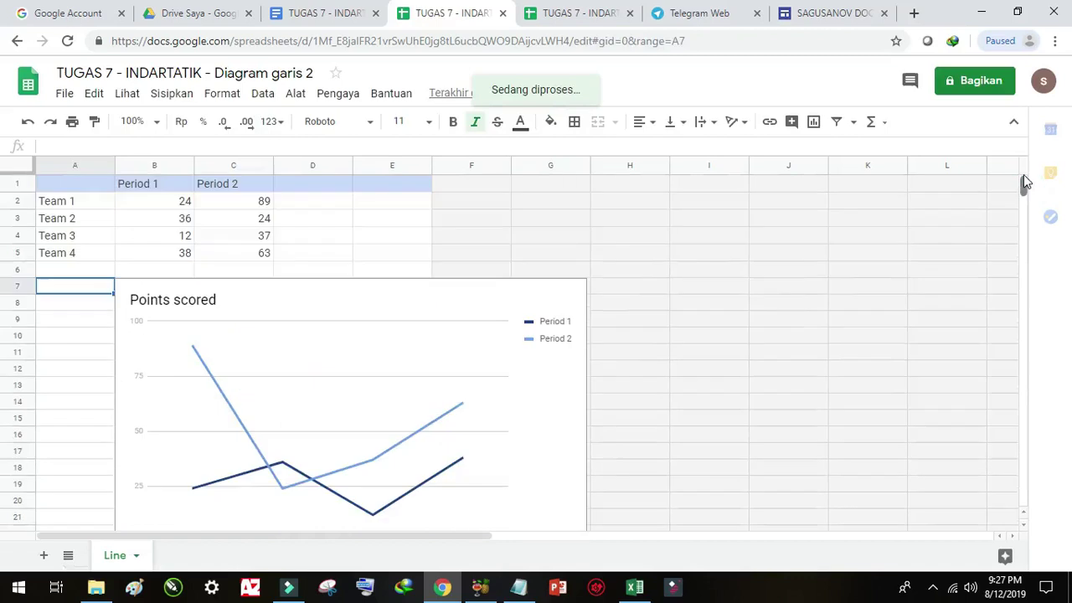
pyautogui.click(294, 310)
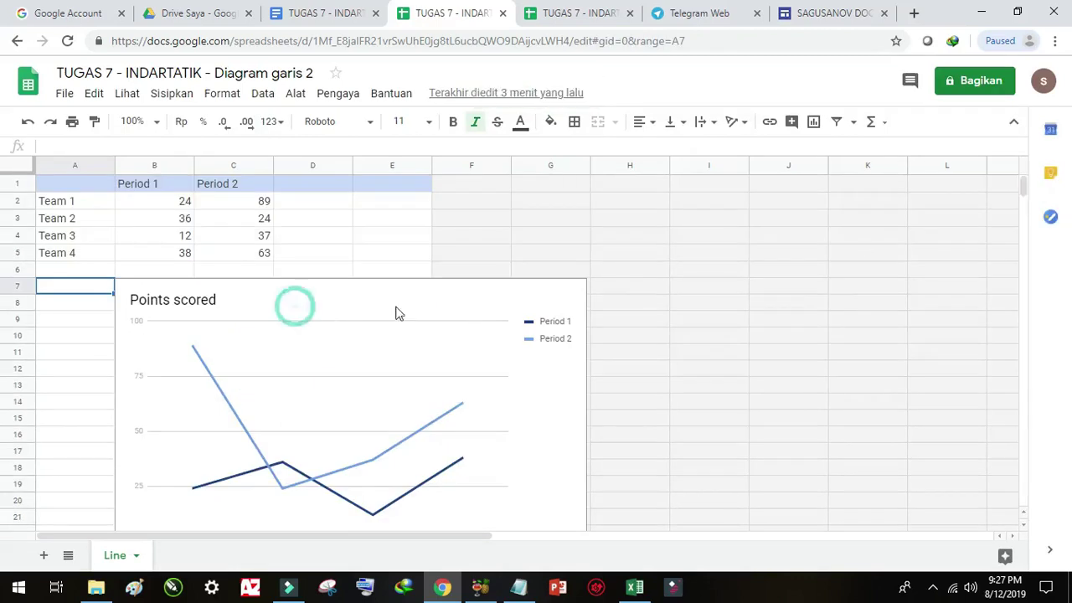
pyautogui.moveTo(501, 315); pyautogui.dragTo(745, 246)
pyautogui.click(67, 326)
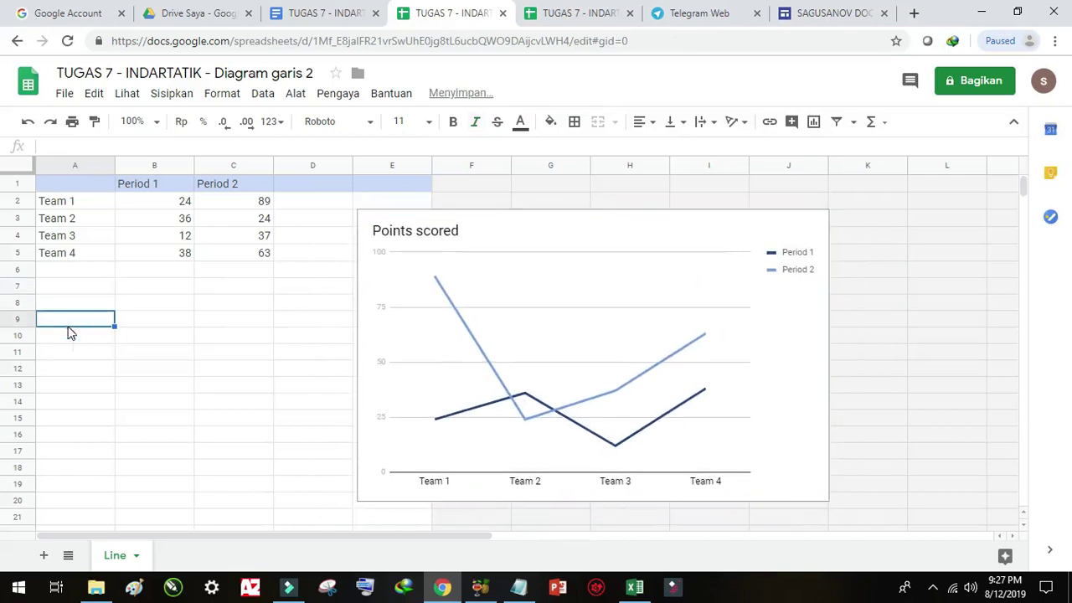
# Switch to Book1.xlsx in Excel and copy the class VII B student names and semester grades, B7:D21 on Sheet2
pyautogui.click(635, 588)
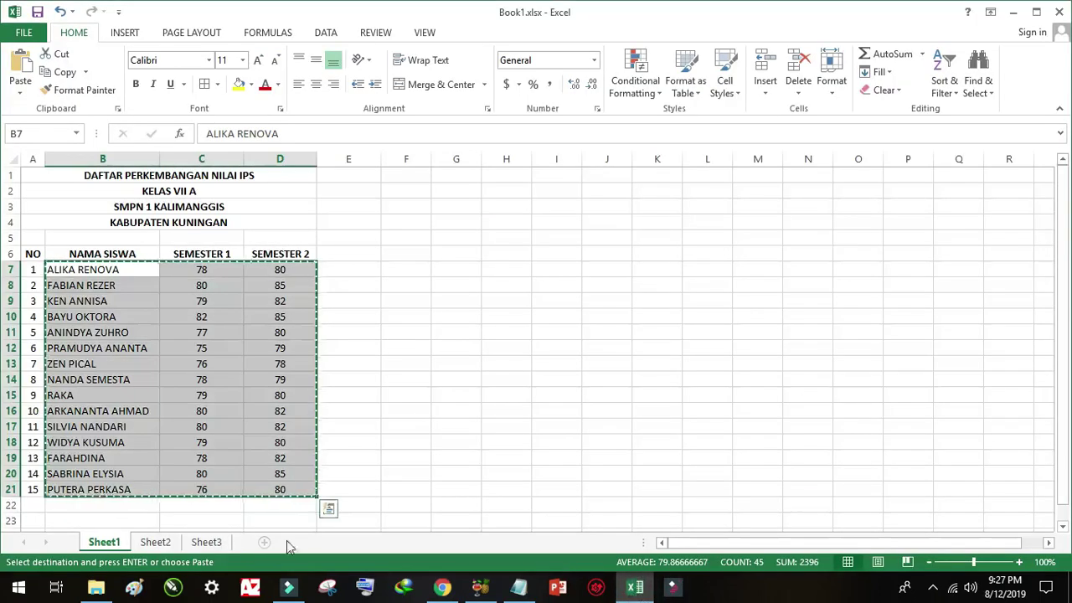
pyautogui.click(168, 546)
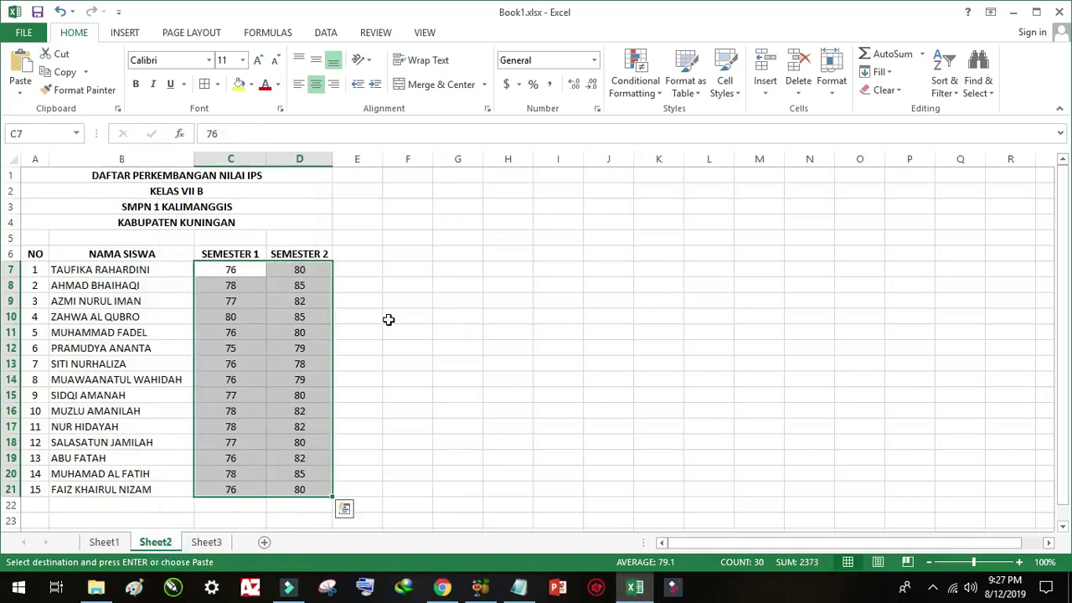
pyautogui.click(302, 319)
pyautogui.moveTo(60, 269); pyautogui.dragTo(302, 489)
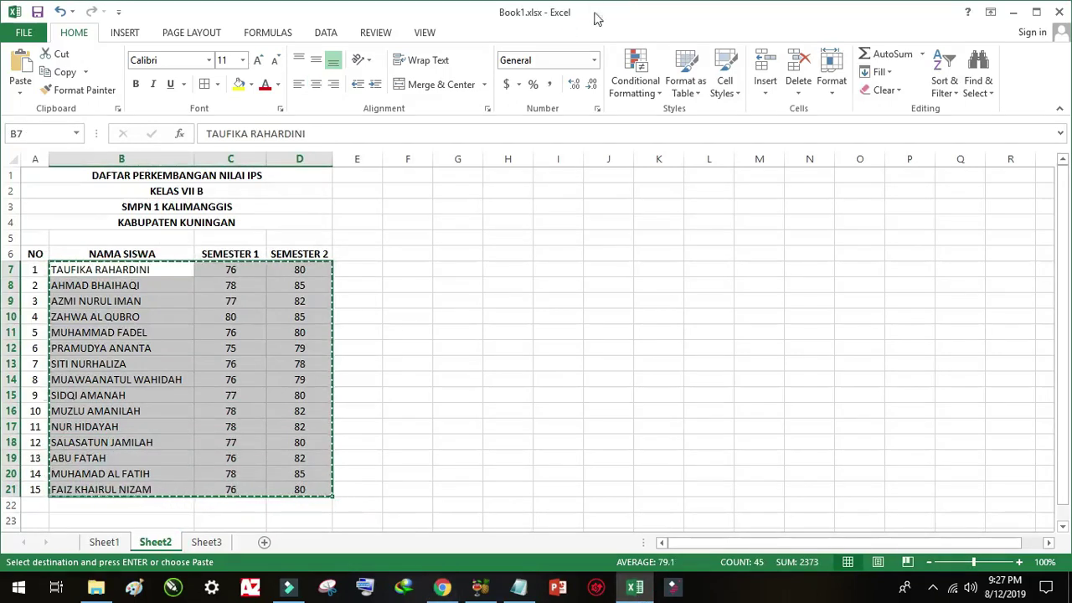
# Return to the line chart's Google Sheets source, paste the copied data starting at cell A2, and widen column A to fit the names
pyautogui.click(441, 587)
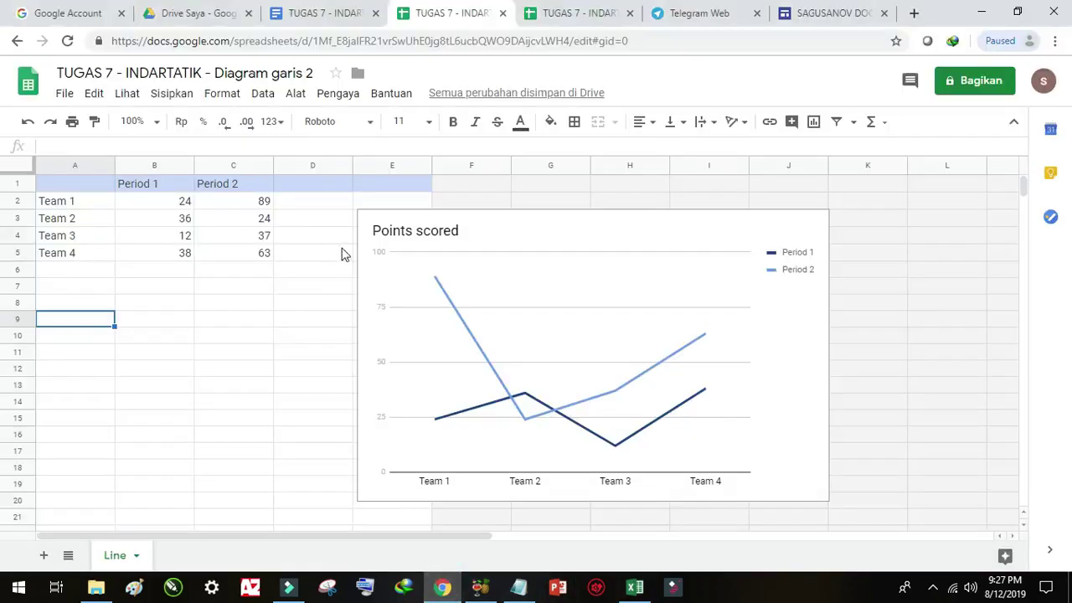
pyautogui.click(67, 208)
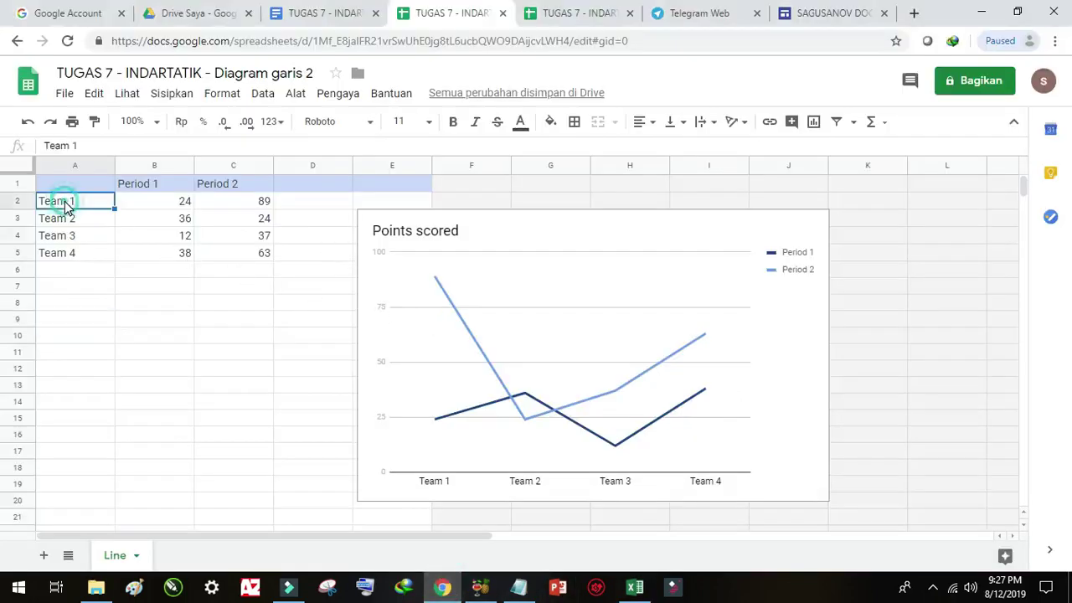
pyautogui.rightClick(65, 202)
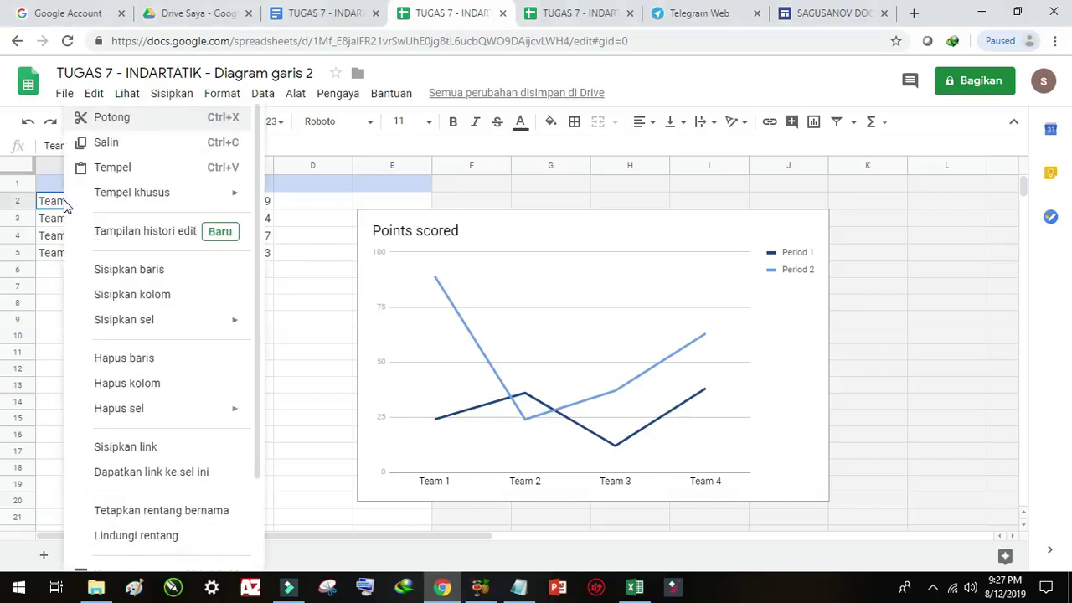
pyautogui.click(117, 174)
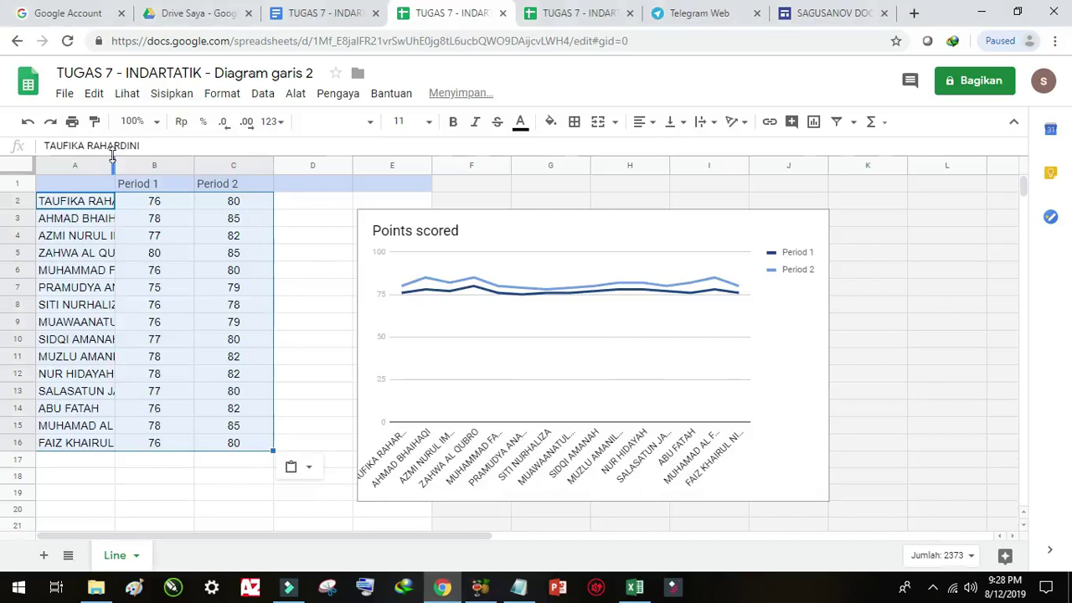
pyautogui.moveTo(112, 164); pyautogui.dragTo(161, 165)
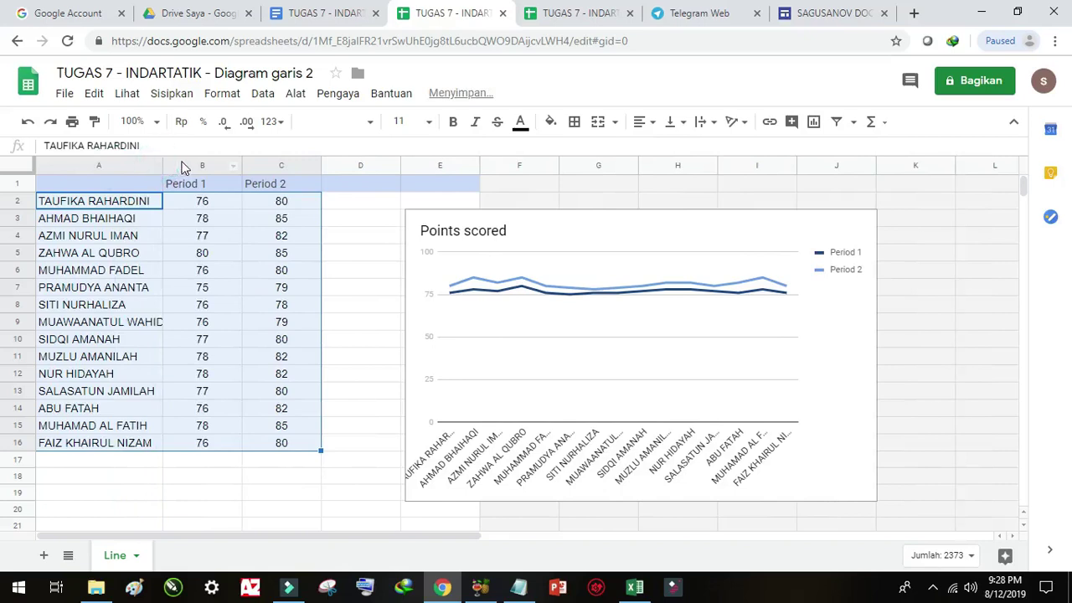
pyautogui.moveTo(162, 164); pyautogui.dragTo(188, 187)
pyautogui.click(266, 253)
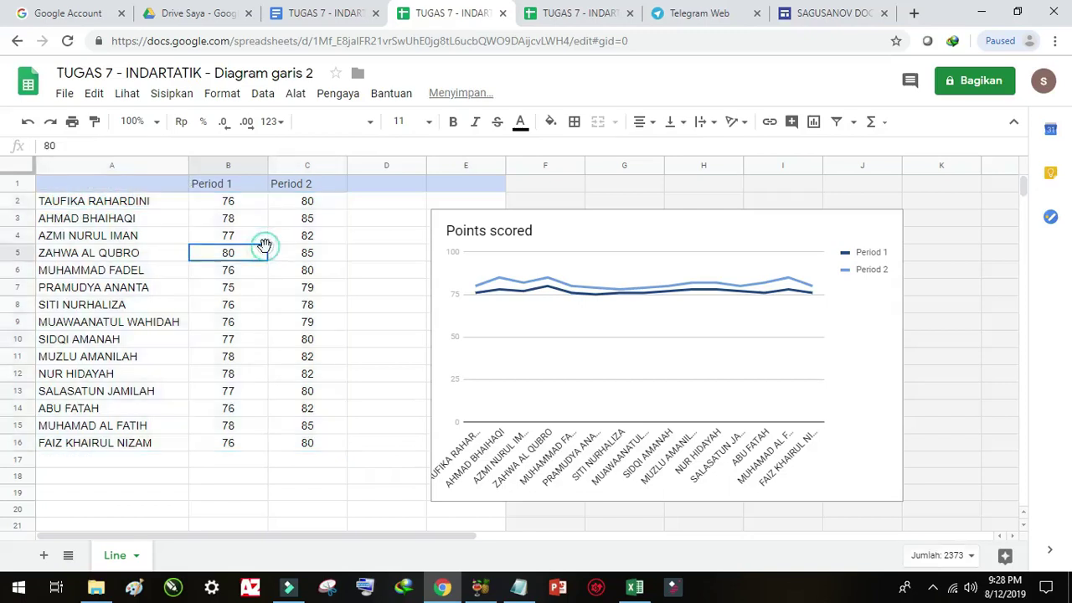
# Replace the Period 1 and Period 2 headers in B1 and C1 with SEMESTER 1 and SEMESTER 2
pyautogui.click(232, 182)
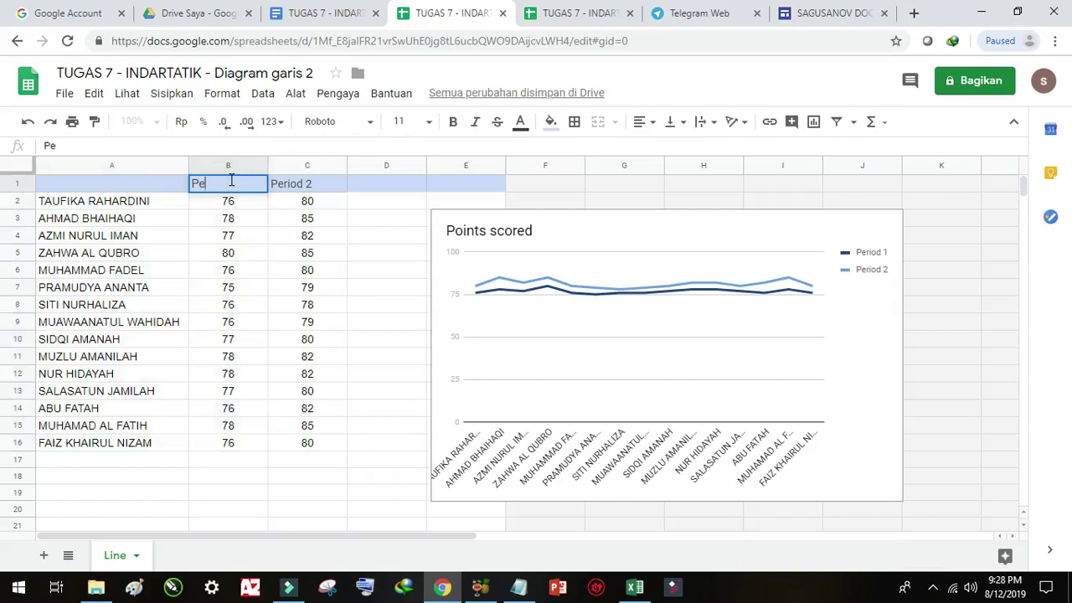
pyautogui.press('BackSpace')
pyautogui.write('SEMESTER 1')
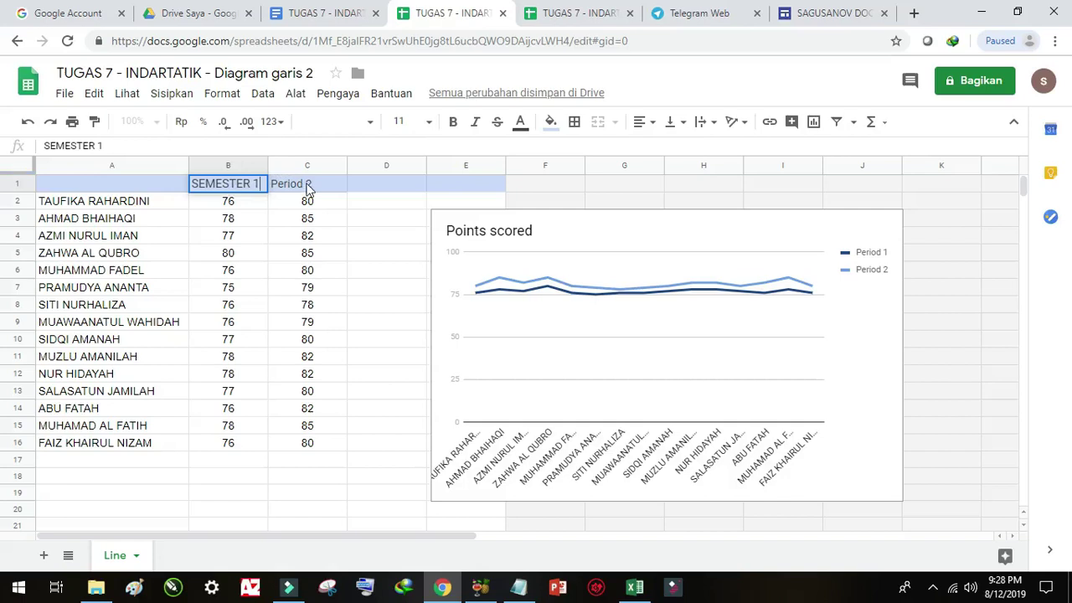
pyautogui.click(307, 185)
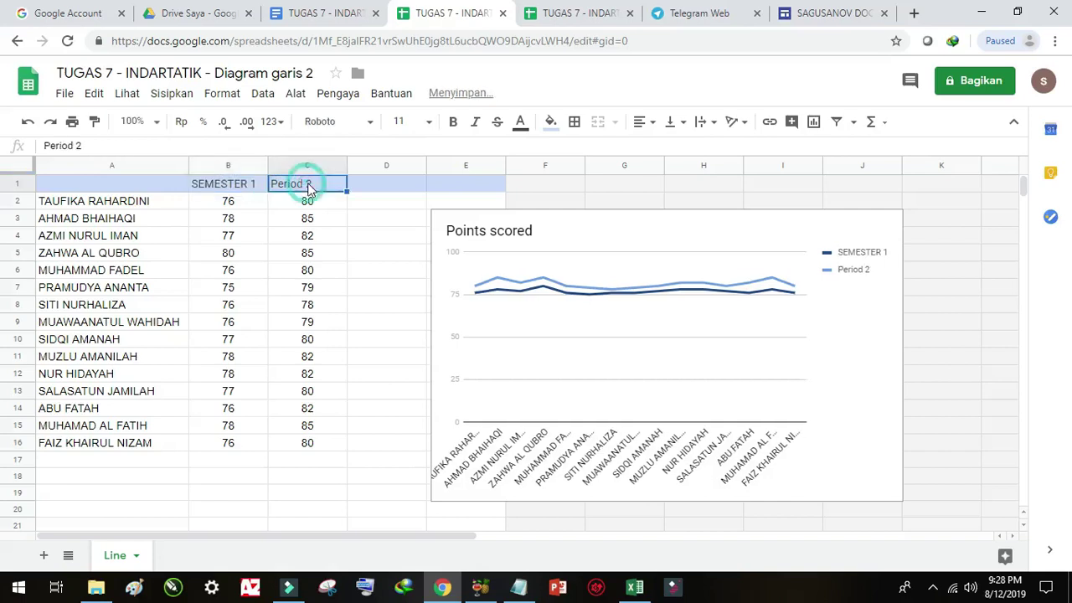
pyautogui.write('SEME')
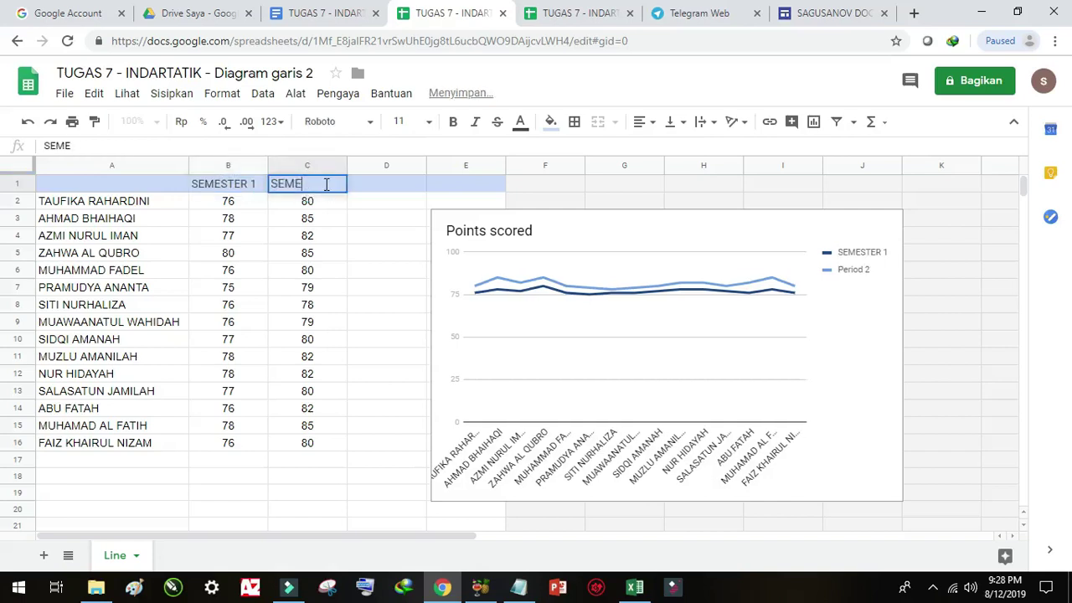
pyautogui.write('TSE')
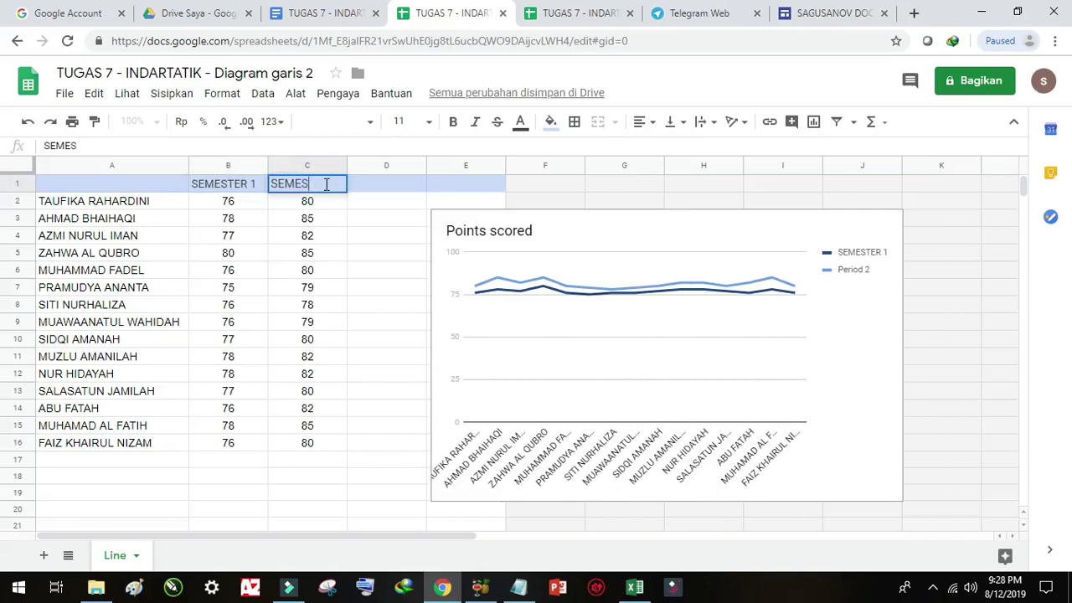
pyautogui.write('TER 2')
# Change the line chart's title to "DAFTAR NILAI IPS KELAS VIIB" and close the chart editor
pyautogui.click(552, 308)
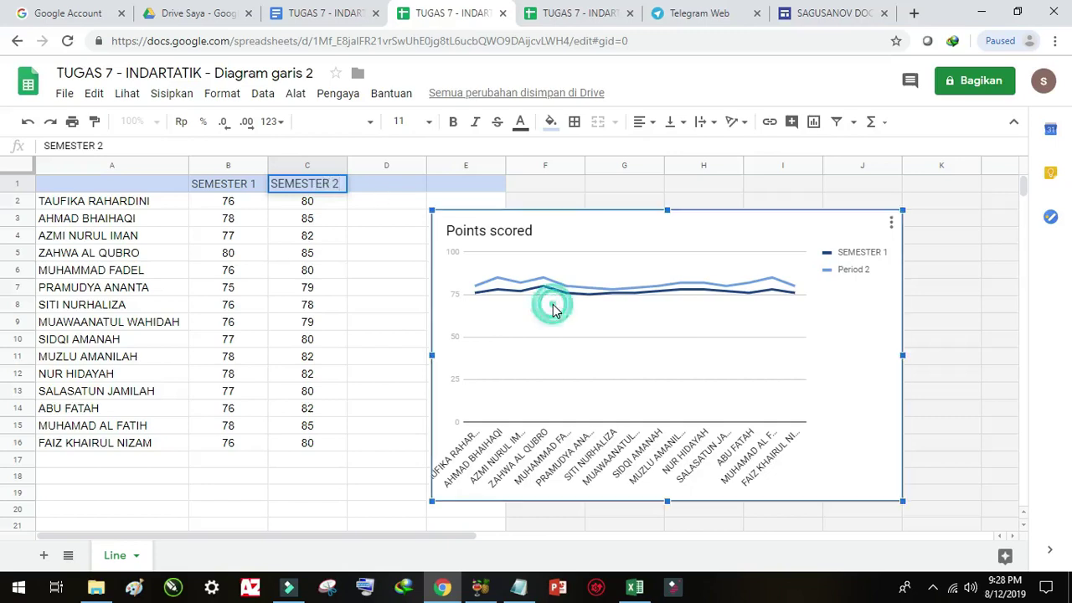
pyautogui.doubleClick(534, 235)
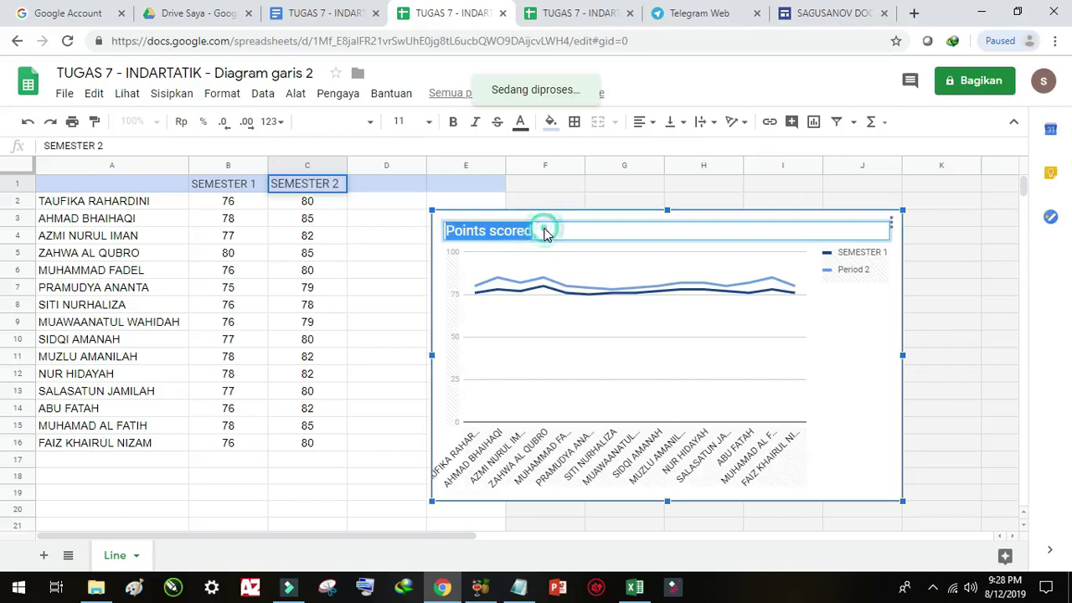
pyautogui.doubleClick(562, 233)
pyautogui.click(564, 233)
pyautogui.press('BackSpace')
pyautogui.press('BackSpace')
pyautogui.press('BackSpace')
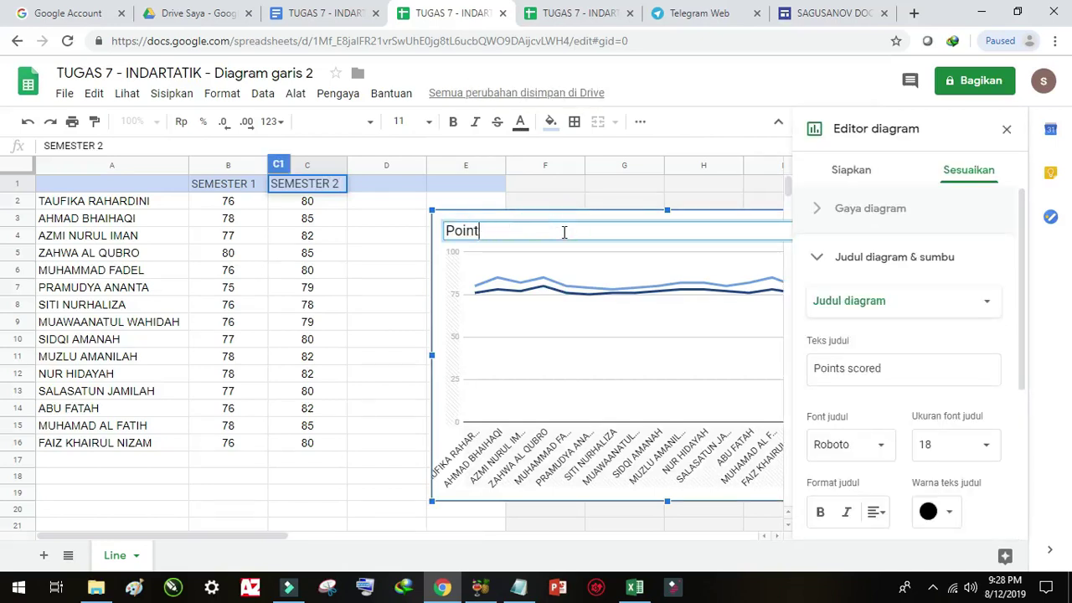
pyautogui.write('DAFTAR NILAI IPS')
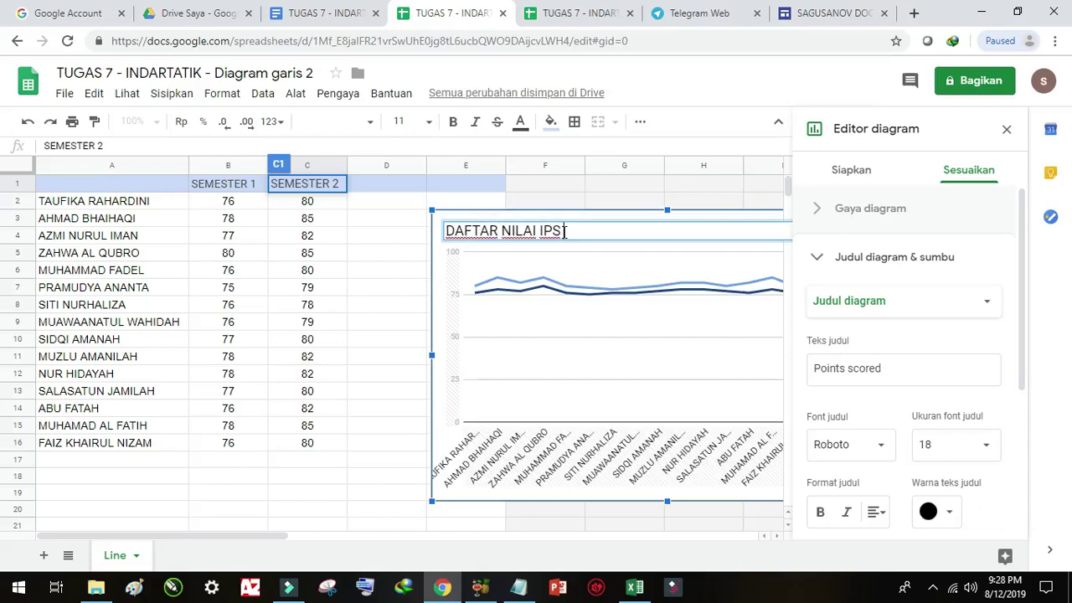
pyautogui.write(' KELAS VIIB')
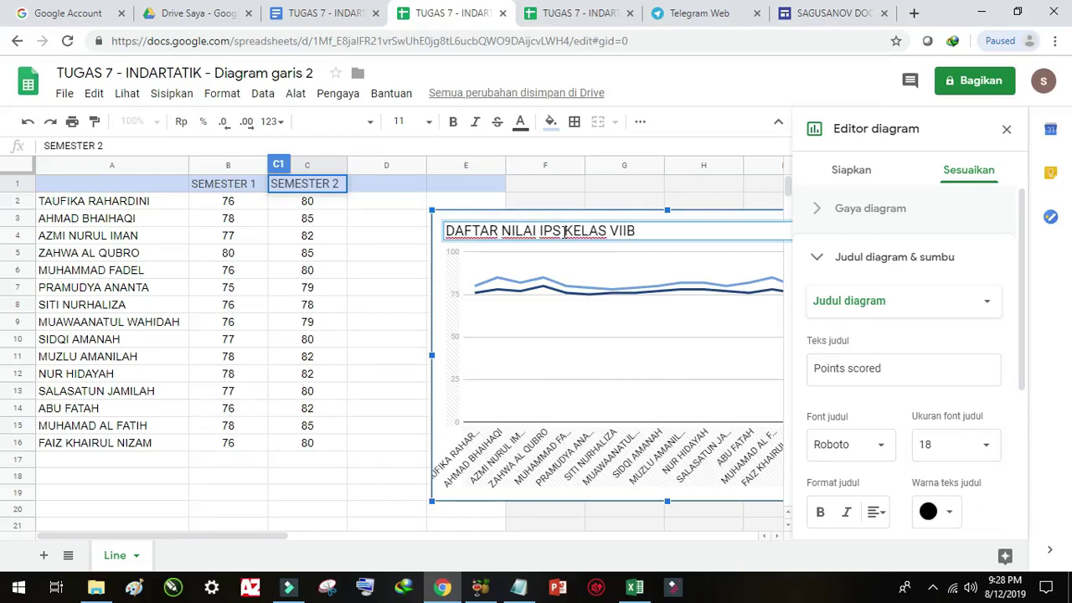
pyautogui.click(592, 309)
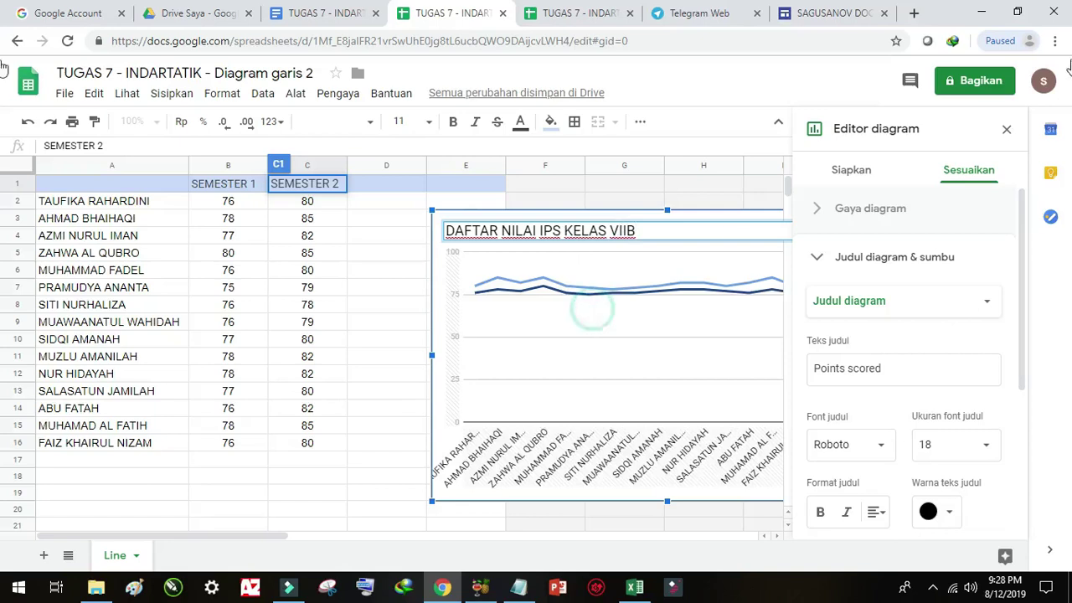
pyautogui.click(1005, 132)
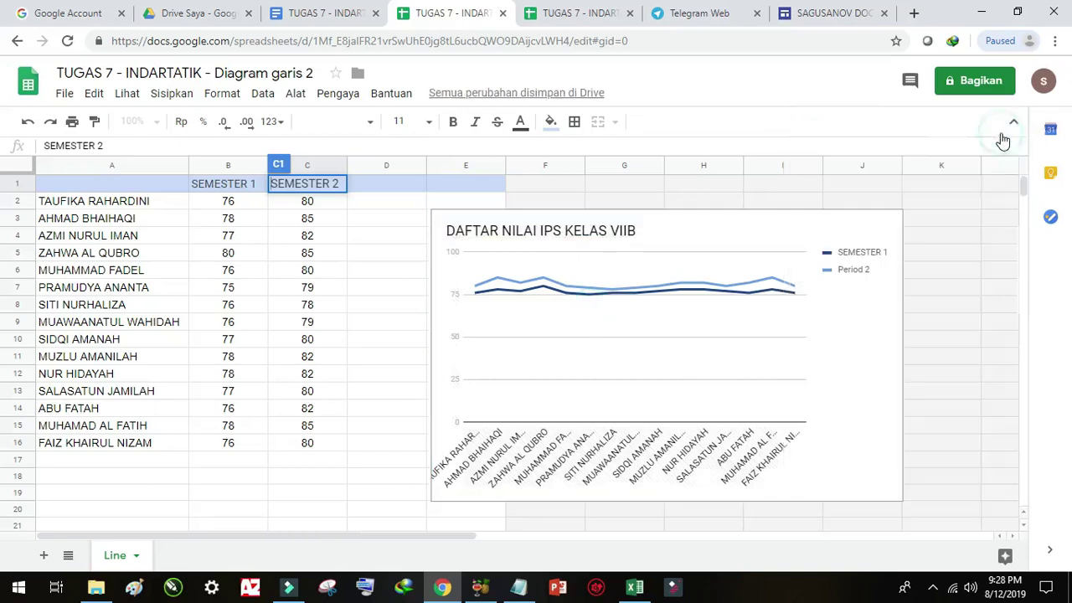
pyautogui.click(338, 236)
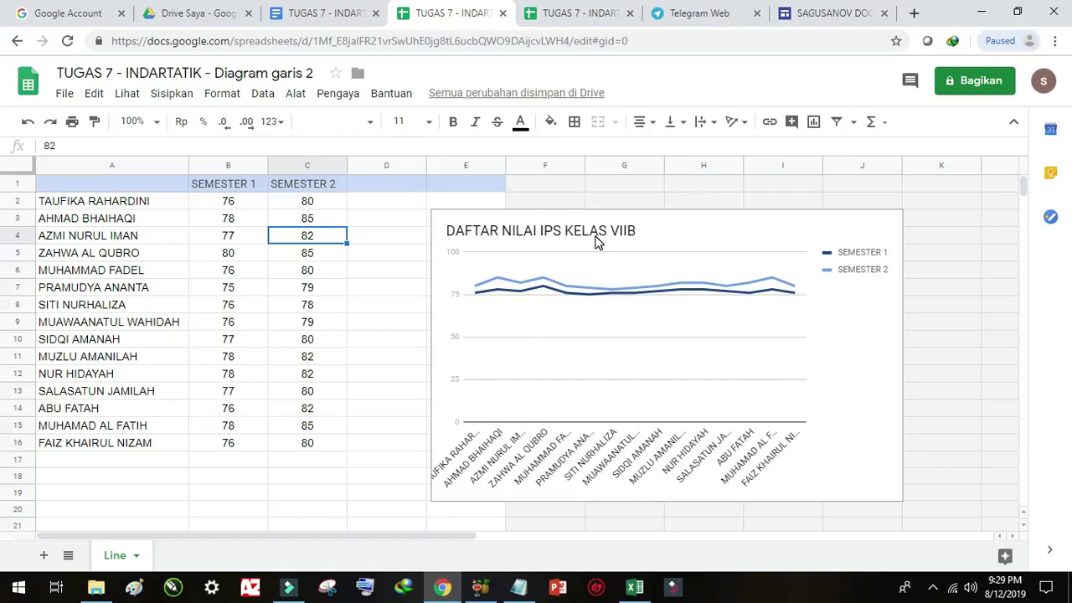
# Return to the TUGAS 7 document, update the linked line chart from its source, and shrink it in proportion
pyautogui.click(295, 15)
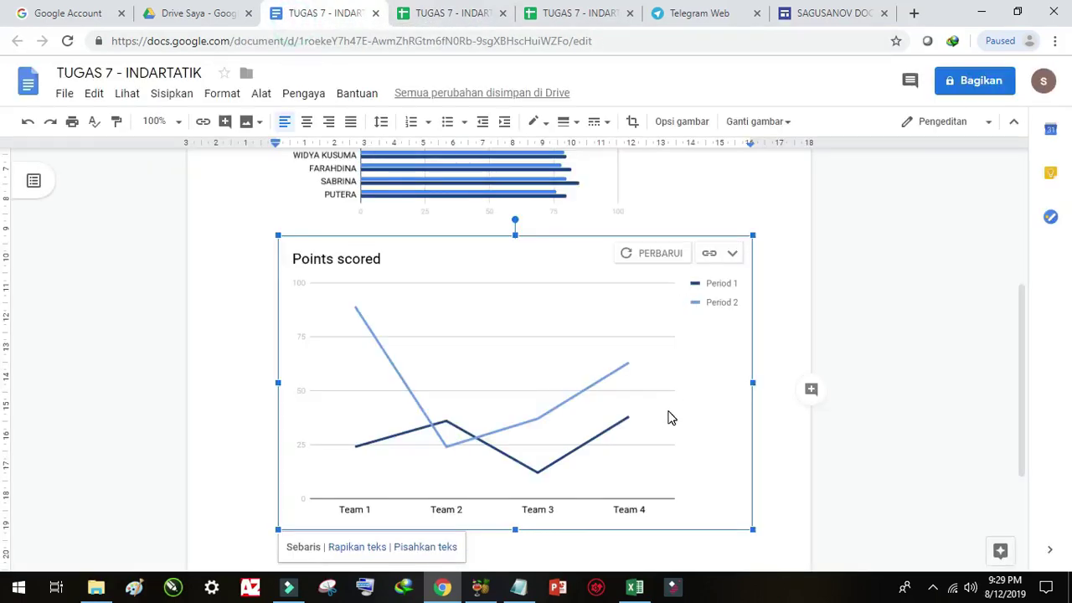
pyautogui.click(677, 254)
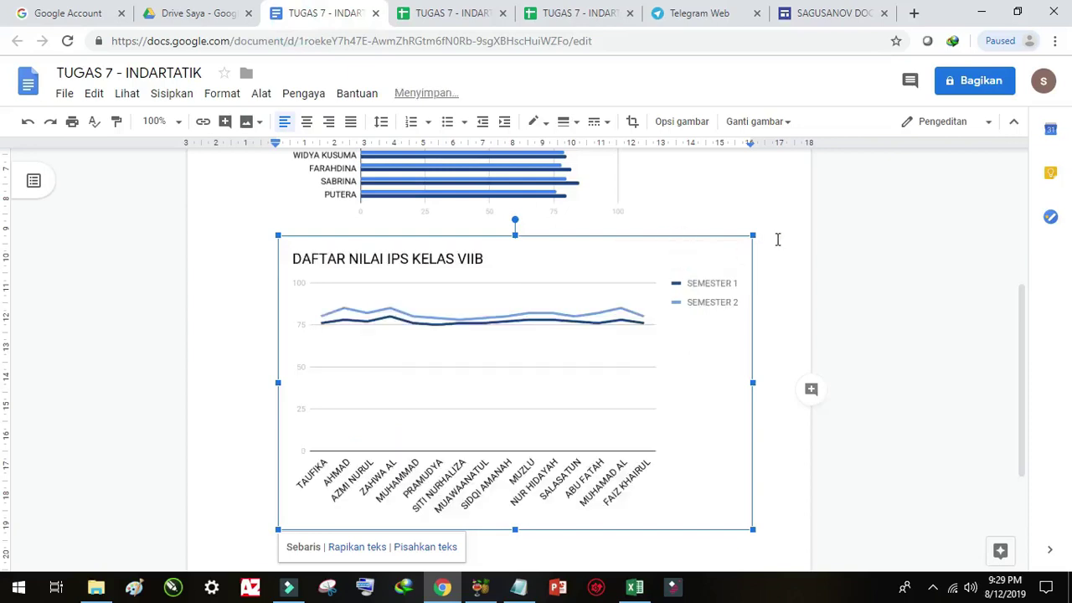
pyautogui.moveTo(750, 236); pyautogui.dragTo(496, 311)
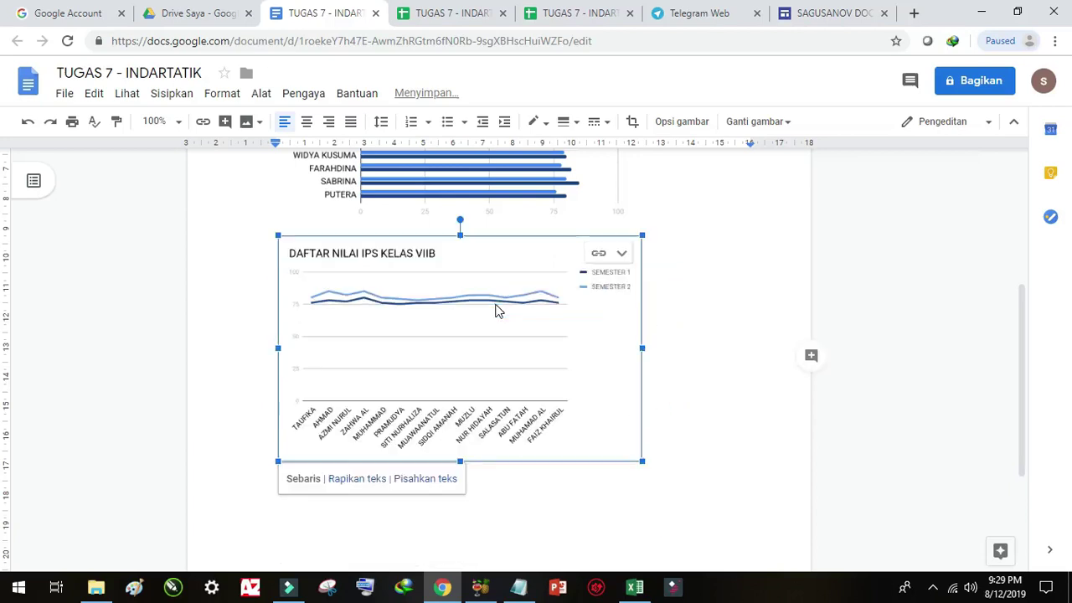
pyautogui.click(729, 240)
pyautogui.scroll(3, 684, 321)
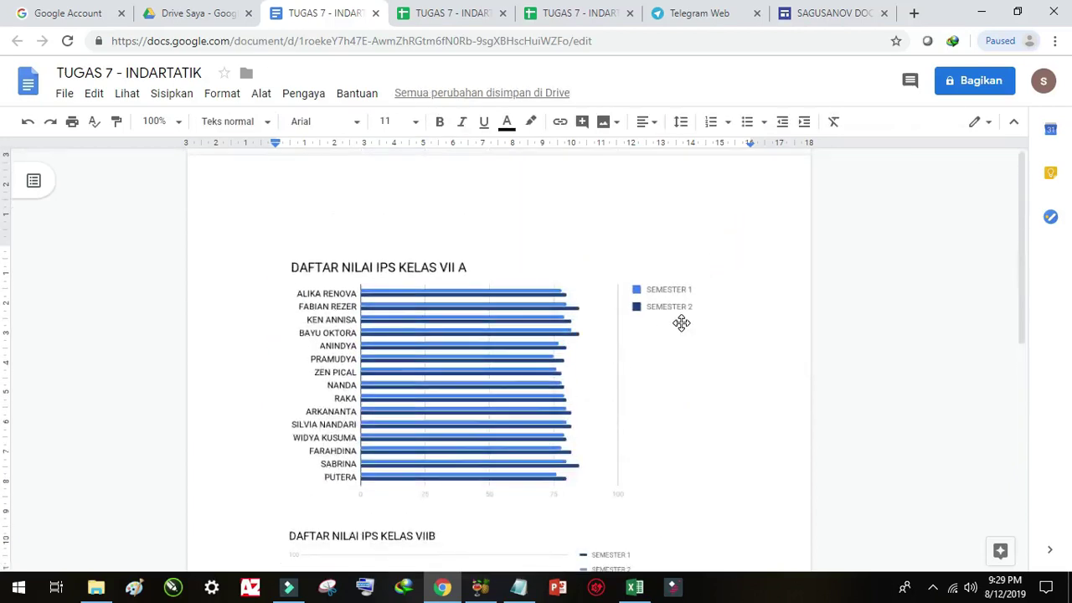
# Add a new line below the VIIB line chart and insert a pie chart there
pyautogui.scroll(-2, 681, 323)
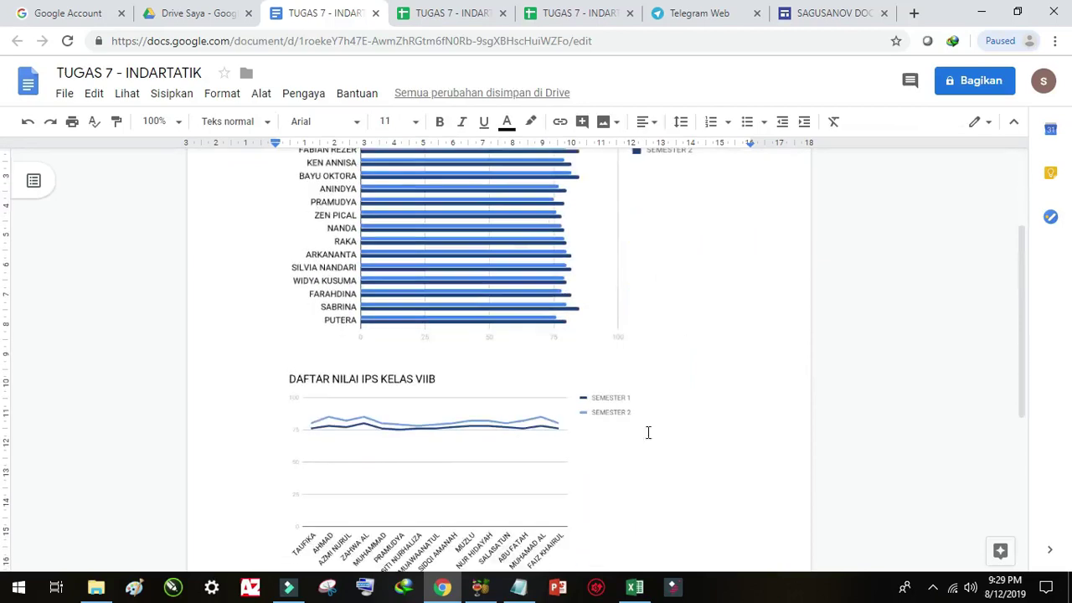
pyautogui.scroll(-1, 702, 425)
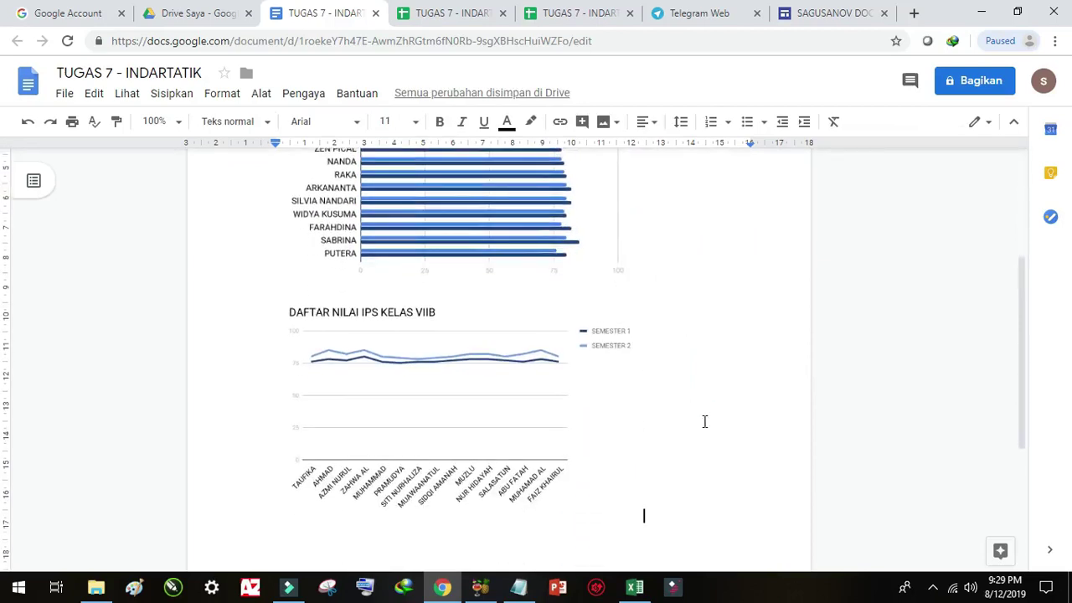
pyautogui.press('Return')
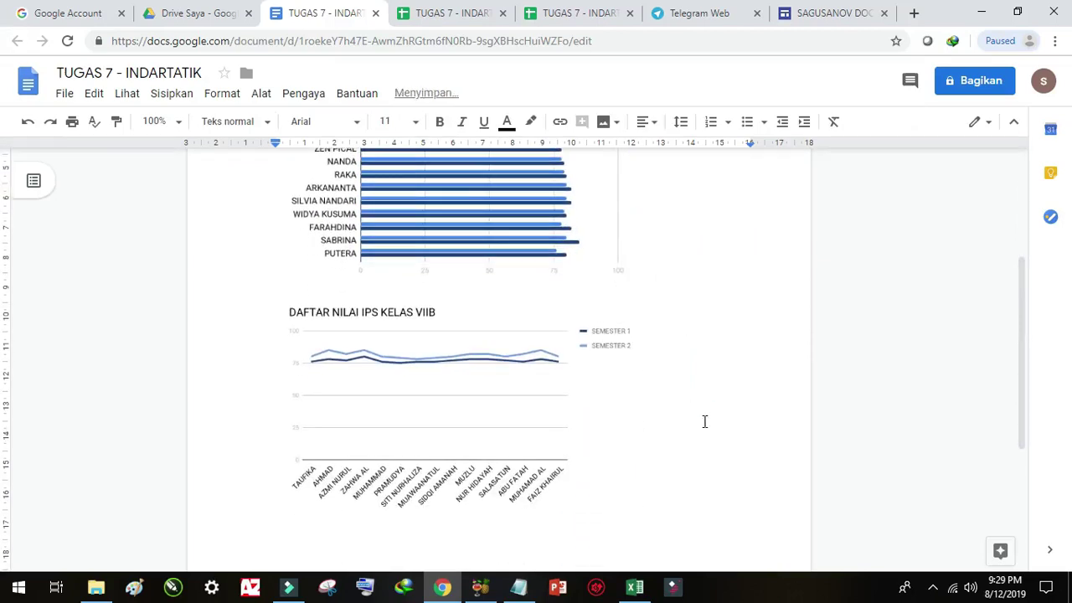
pyautogui.click(188, 94)
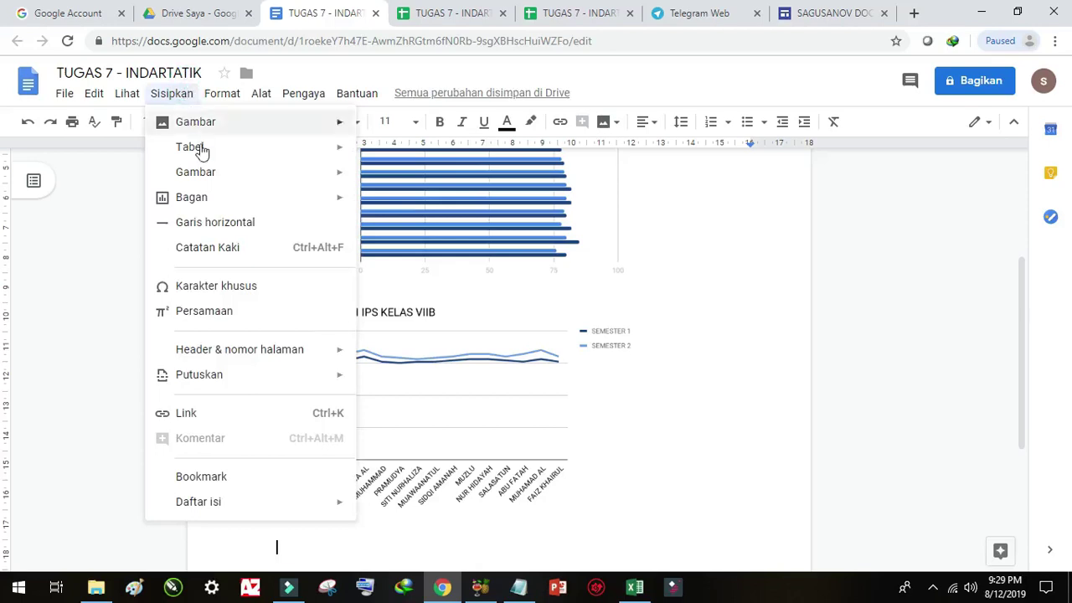
pyautogui.moveTo(223, 182)
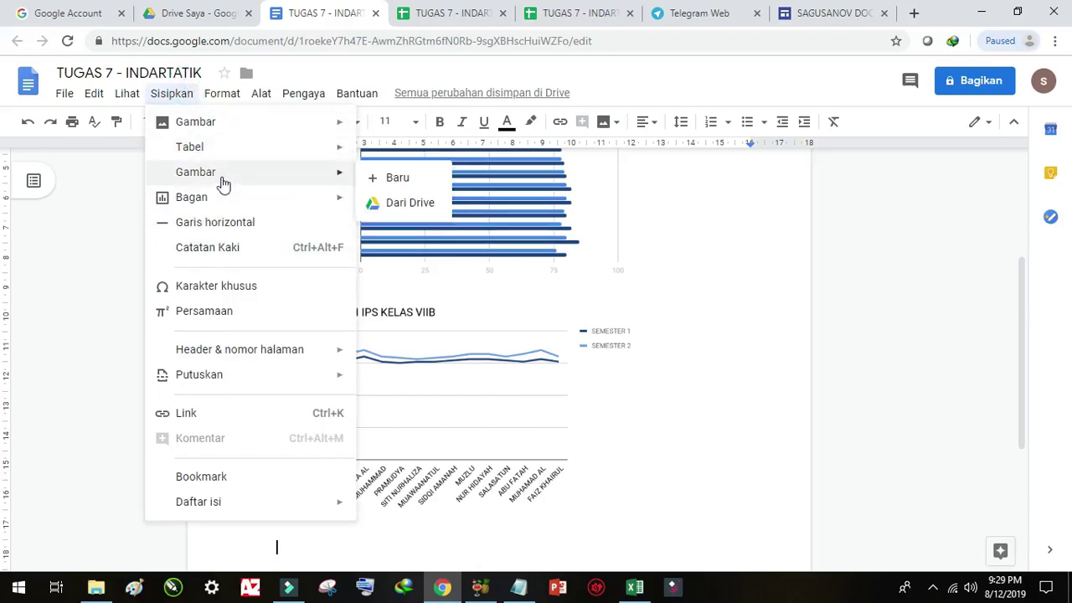
pyautogui.moveTo(223, 203)
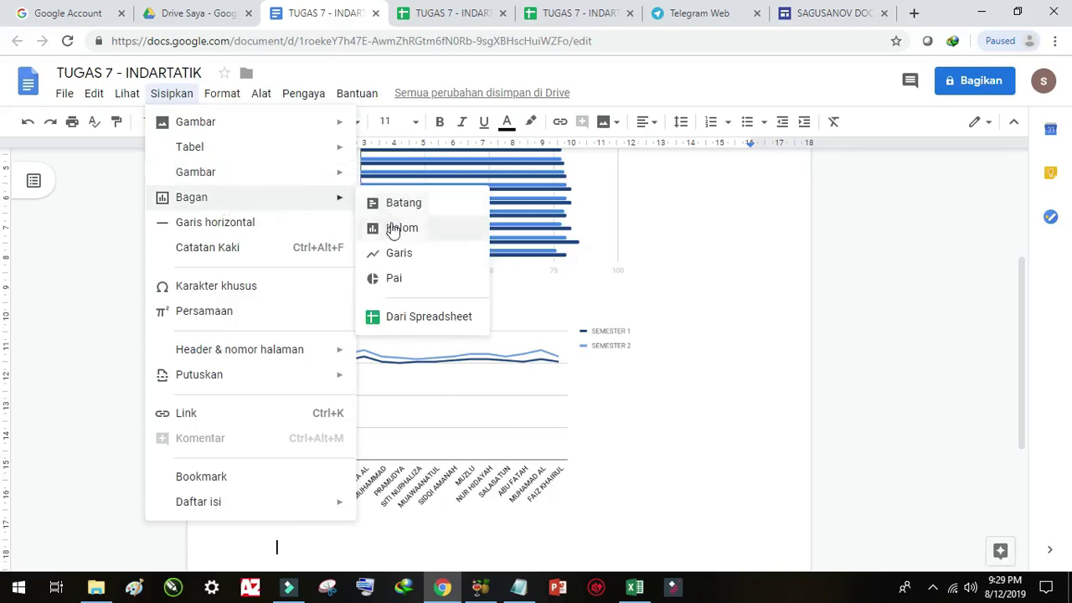
pyautogui.click(390, 284)
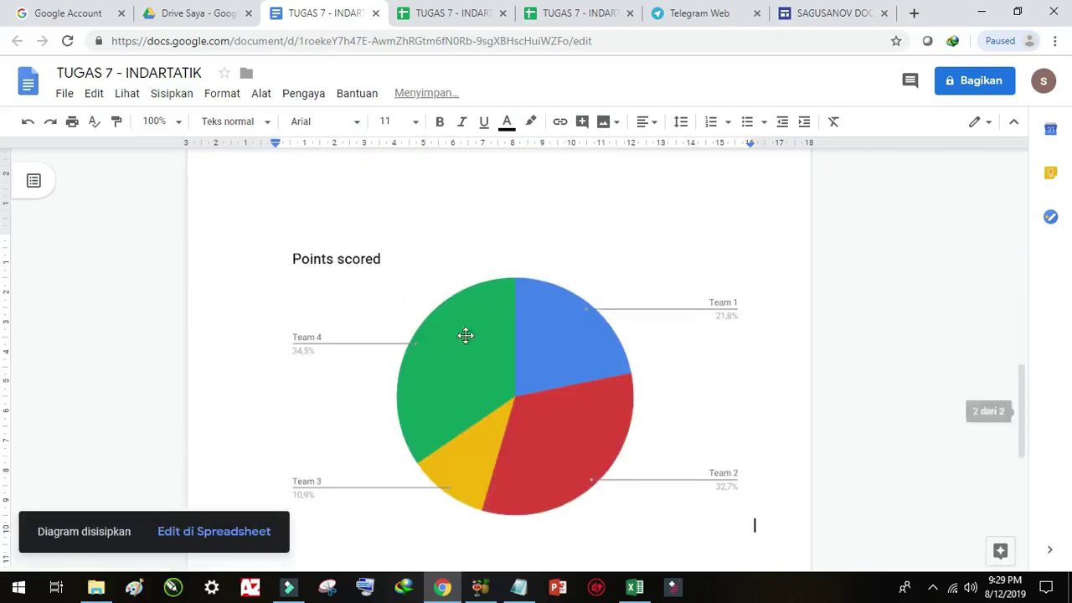
# Open the pie chart's linked source spreadsheet and move the chart up and away from data columns A and B
pyautogui.click(490, 349)
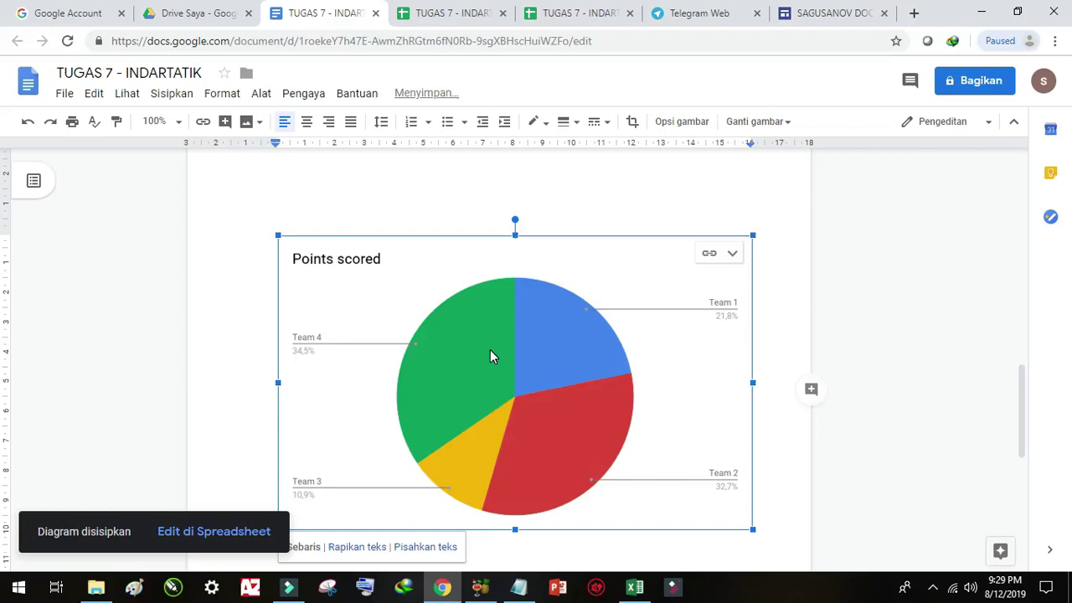
pyautogui.click(733, 253)
pyautogui.click(682, 312)
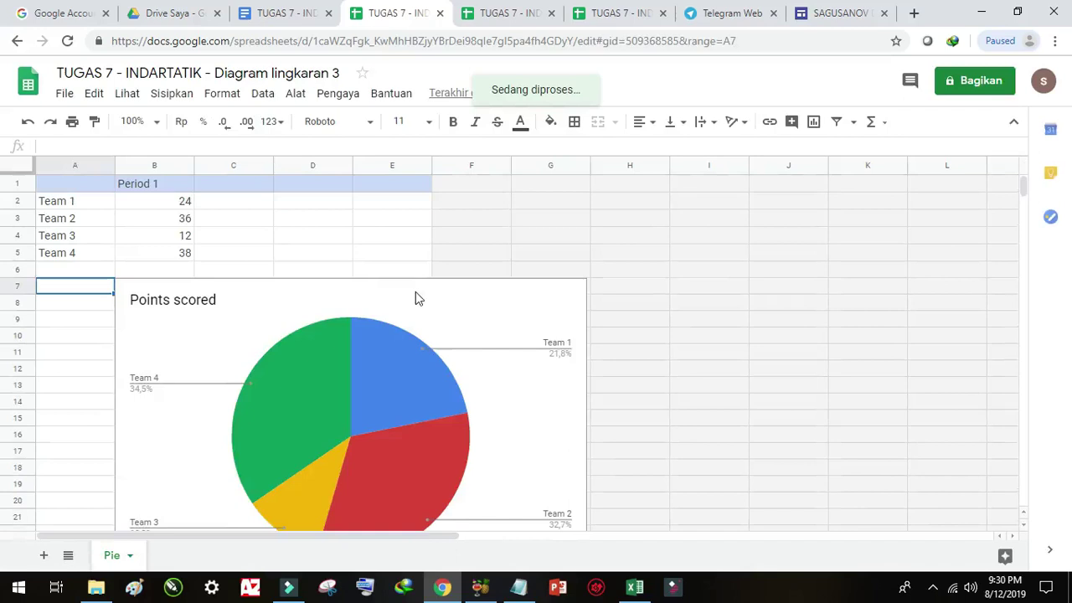
pyautogui.click(516, 293)
pyautogui.moveTo(500, 299); pyautogui.dragTo(663, 206)
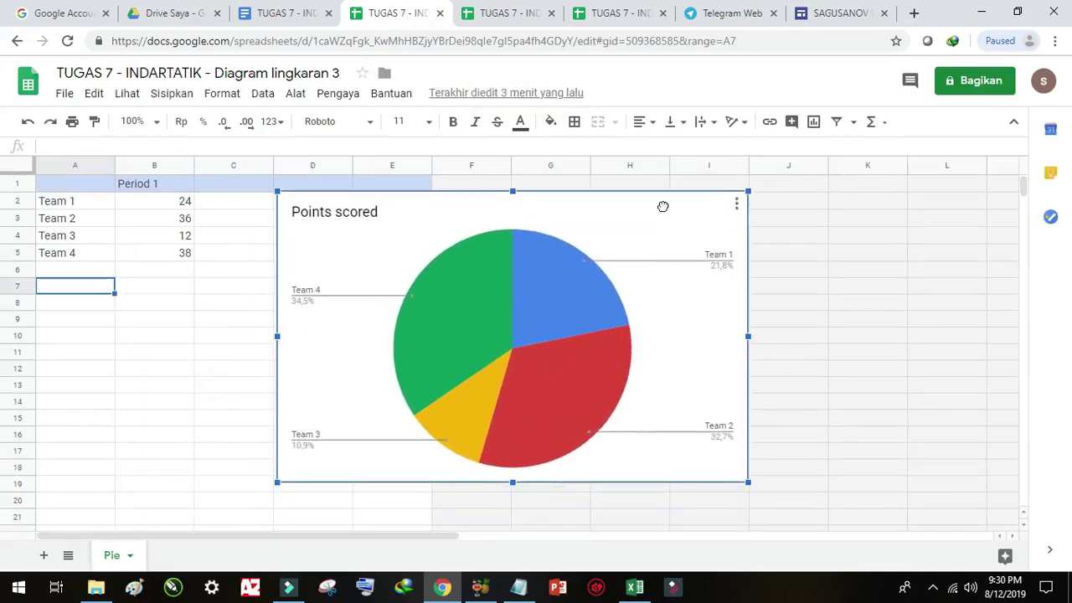
# Switch to Book1.xlsx in Excel and copy the class VII C student names and Semester 1 grades, B7:C21 on Sheet3
pyautogui.click(635, 586)
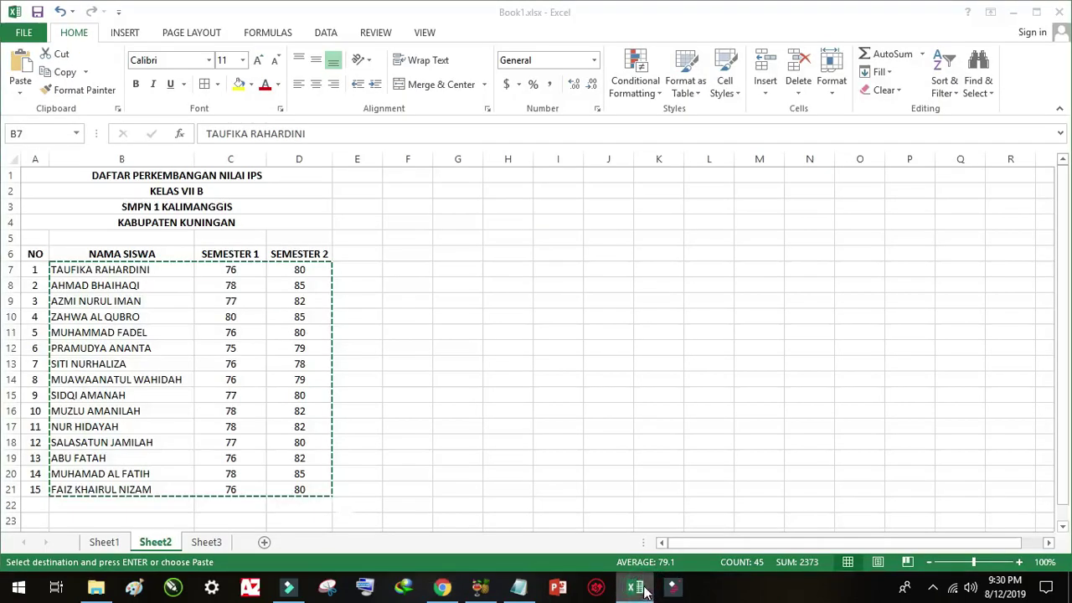
pyautogui.click(203, 545)
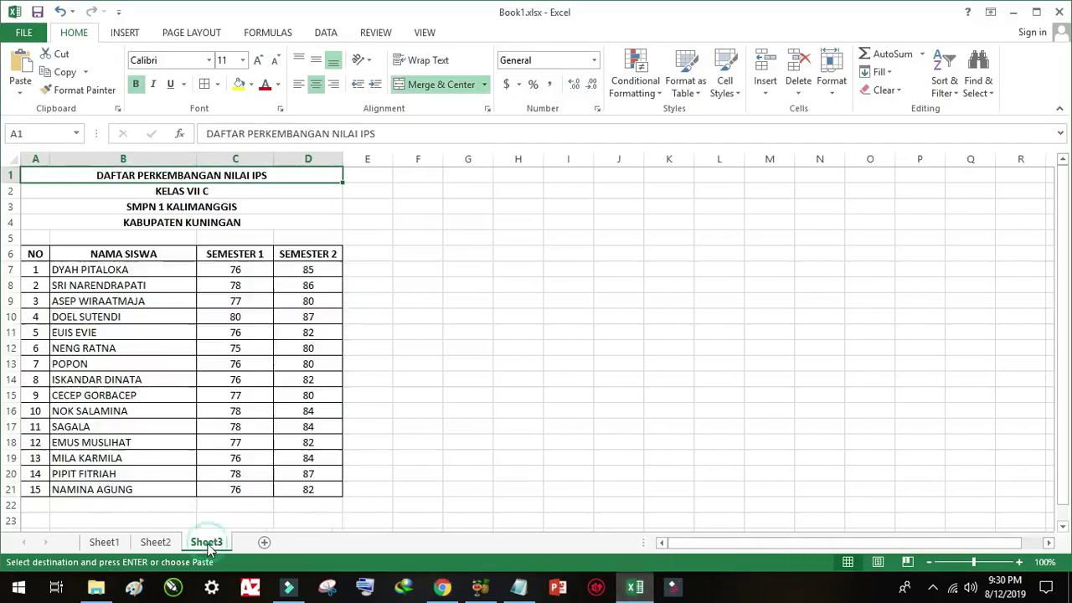
pyautogui.moveTo(120, 273); pyautogui.dragTo(235, 491)
pyautogui.rightClick(145, 302)
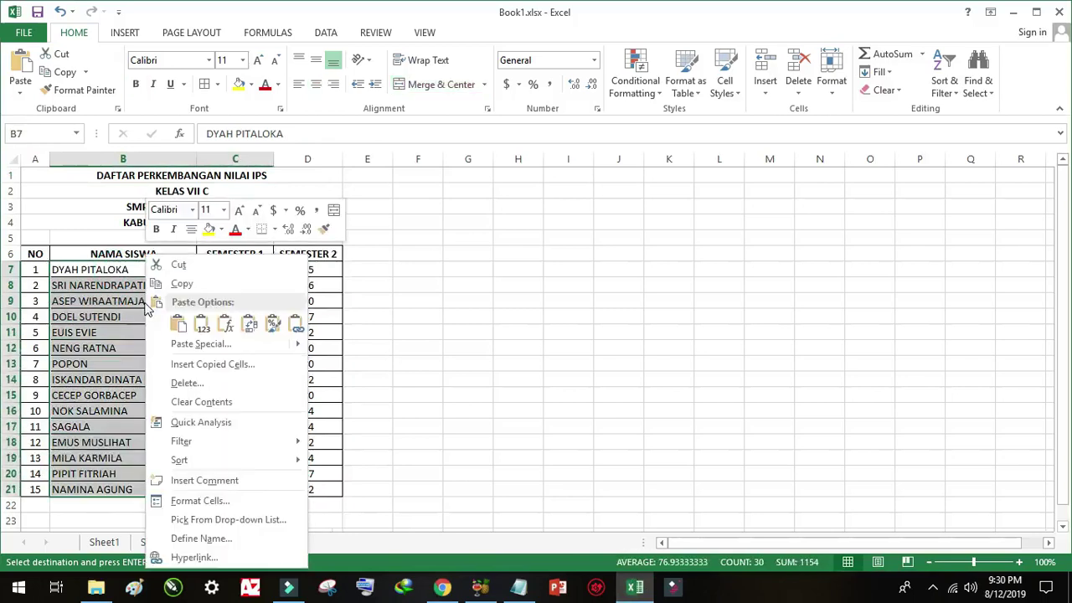
pyautogui.click(177, 283)
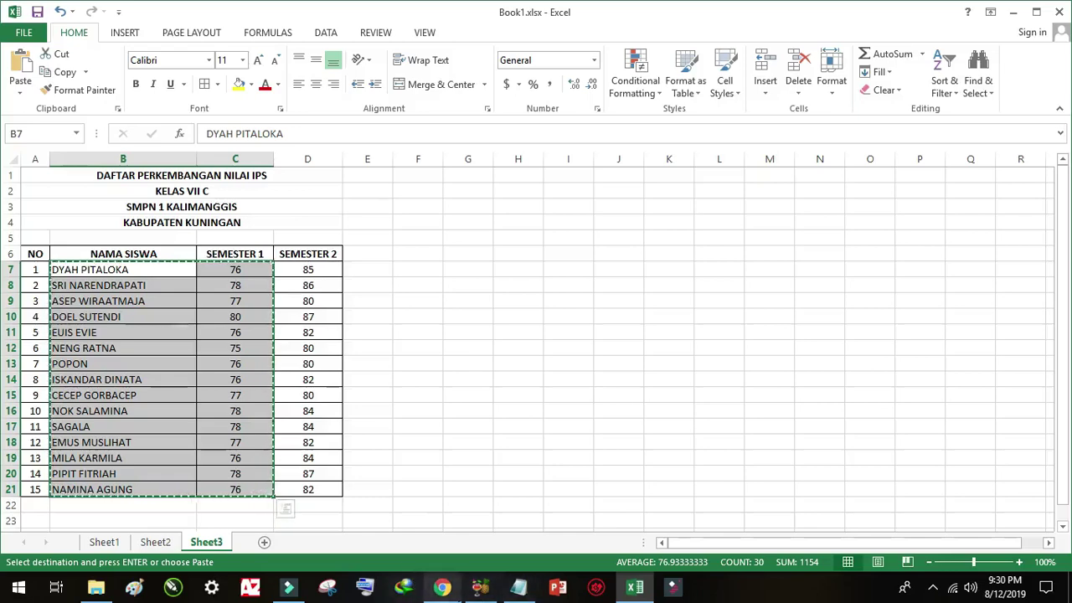
# Return to the pie chart's Google Sheets source, paste the copied data starting at cell A2, and widen column A to fit the names
pyautogui.click(441, 587)
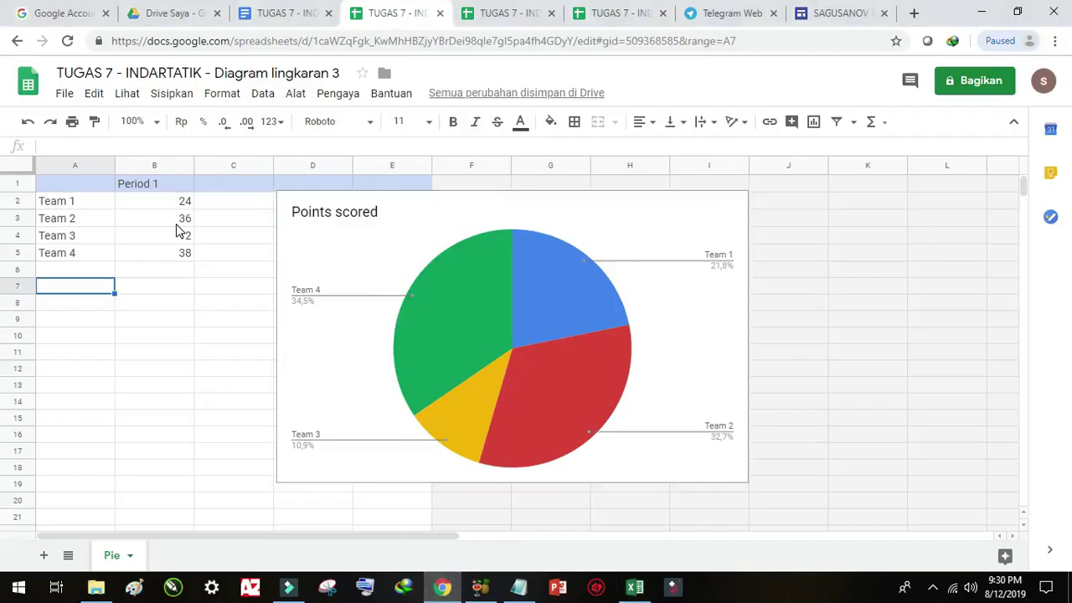
pyautogui.click(65, 203)
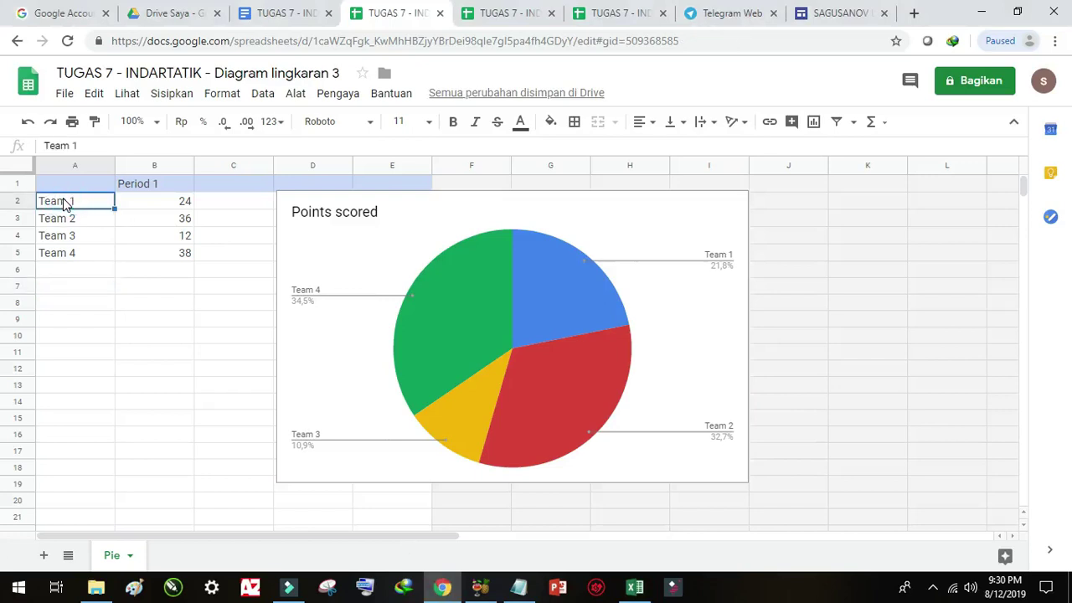
pyautogui.rightClick(65, 203)
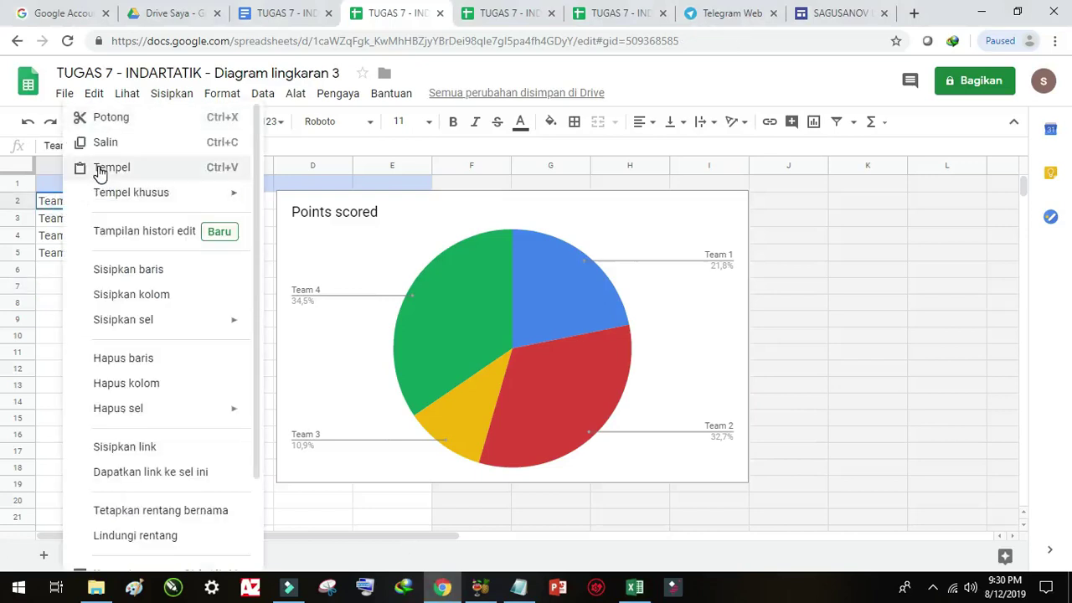
pyautogui.hotkey('ctrl', 'v')
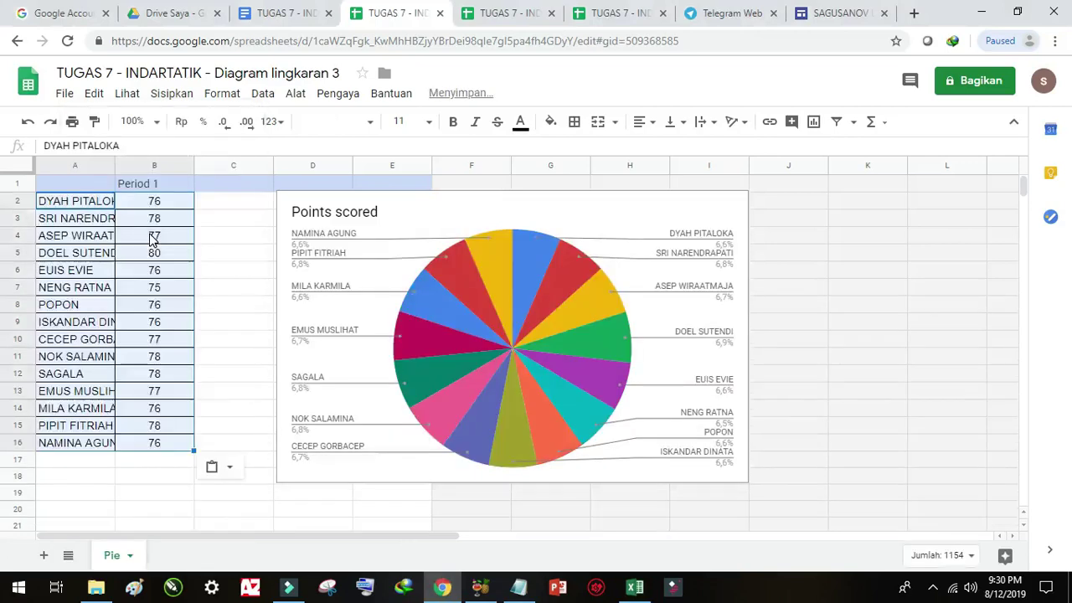
pyautogui.moveTo(114, 165); pyautogui.dragTo(163, 165)
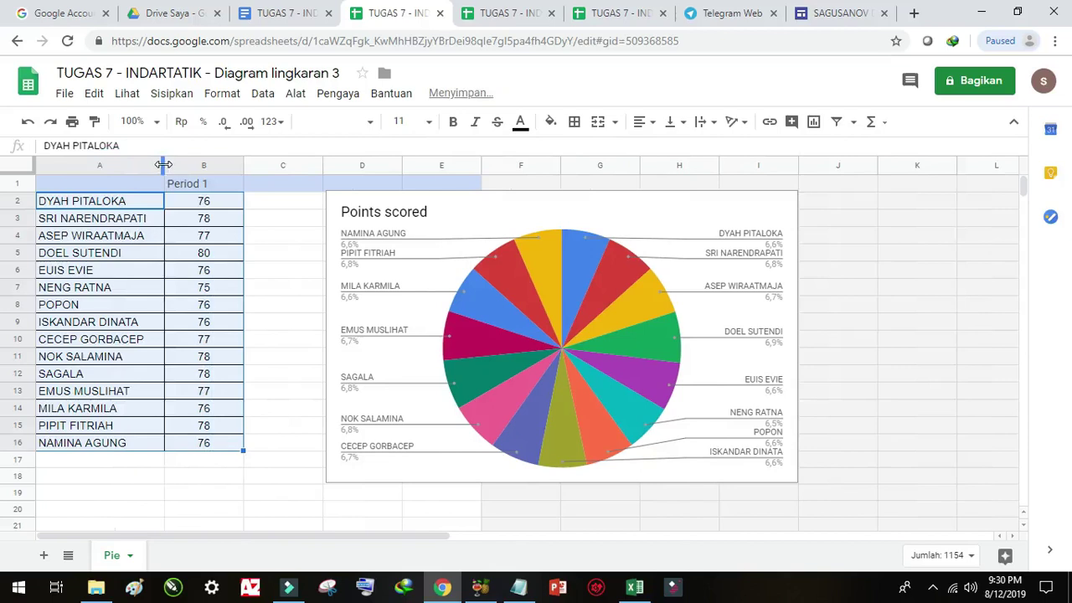
# Replace the Period 1 header in cell B1 with SEMESTER 1
pyautogui.click(215, 188)
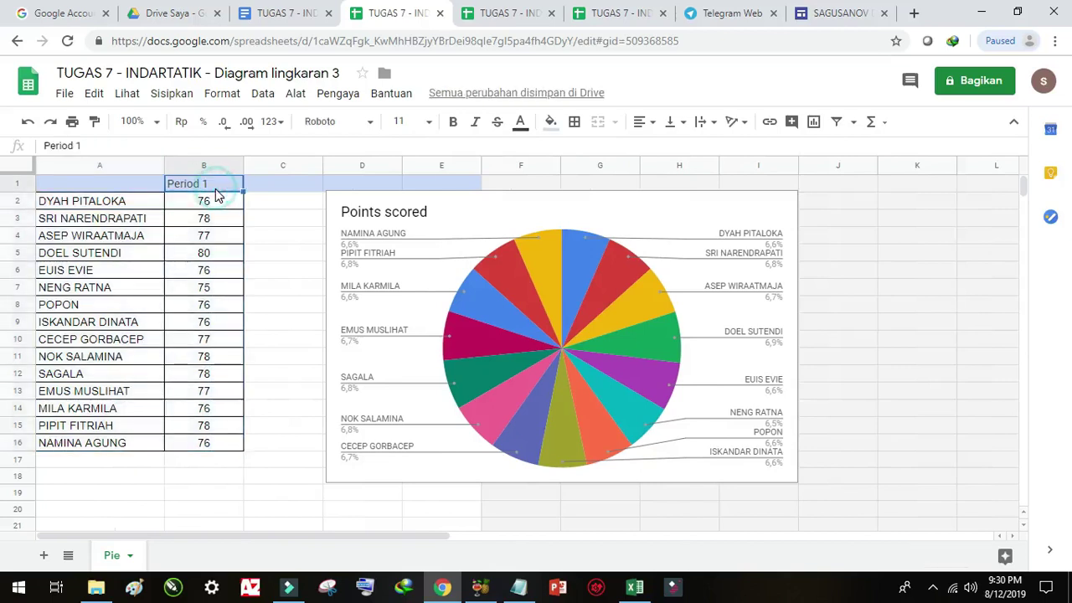
pyautogui.write('S')
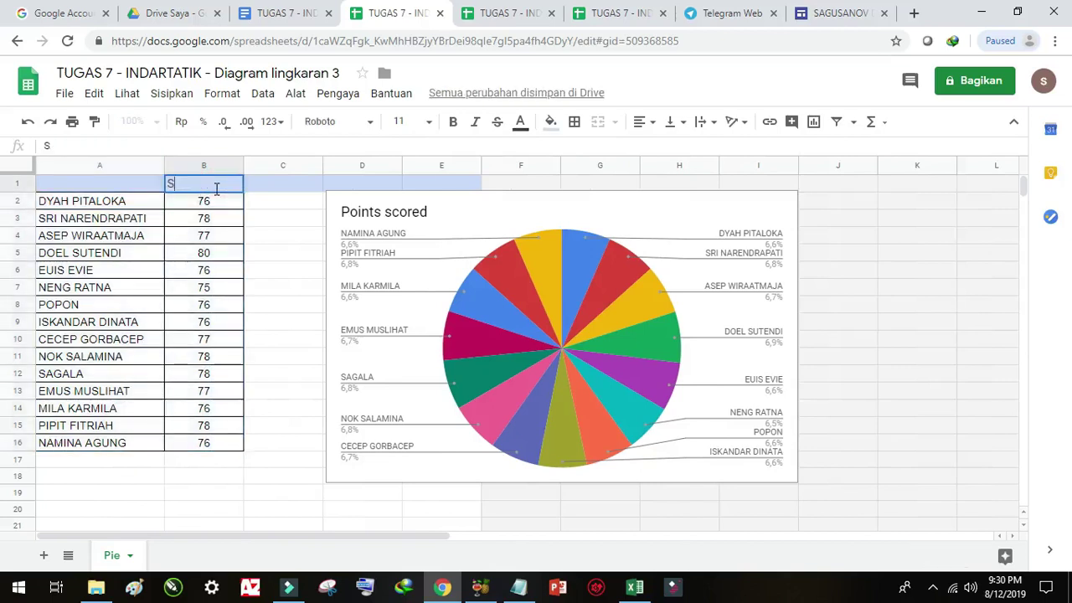
pyautogui.write('EMESTER 1')
pyautogui.click(270, 252)
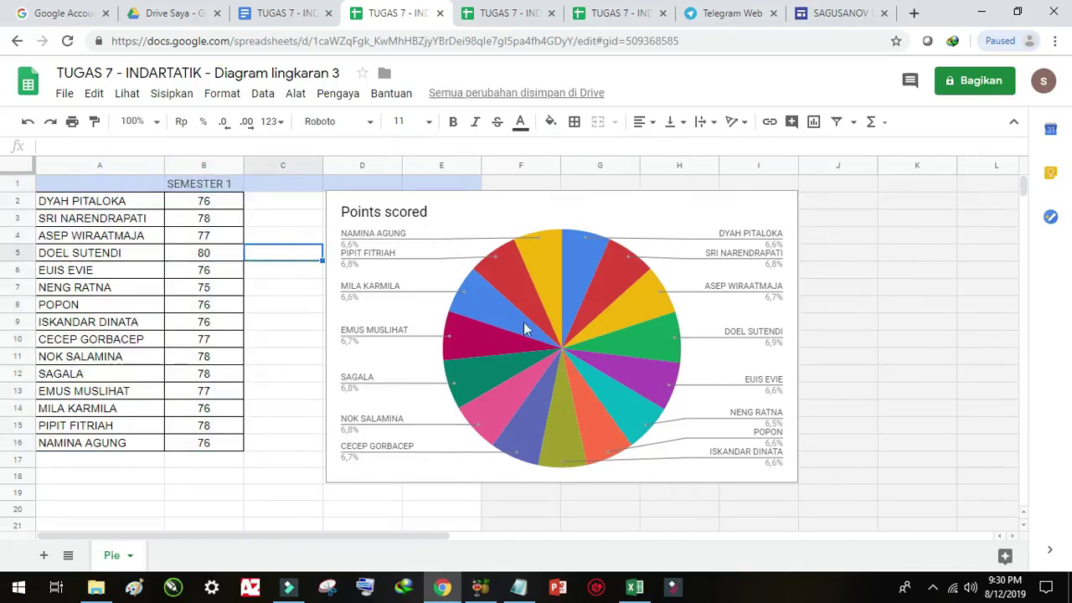
# Change the pie chart's title to "DAFTAR NILAI IPS KELAS VIIC" and leave the chart editor
pyautogui.doubleClick(431, 213)
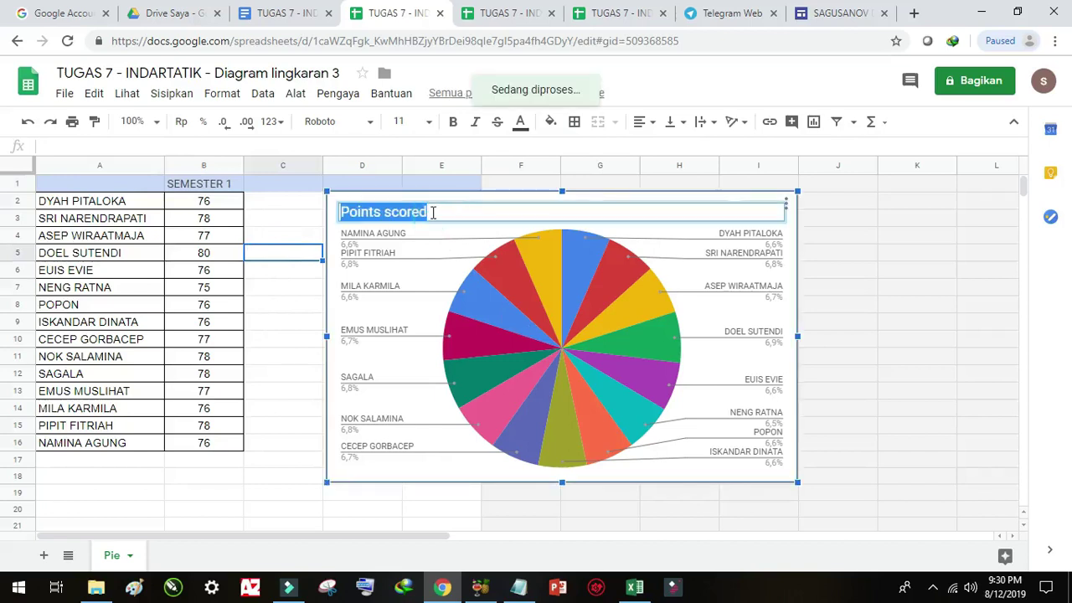
pyautogui.click(432, 215)
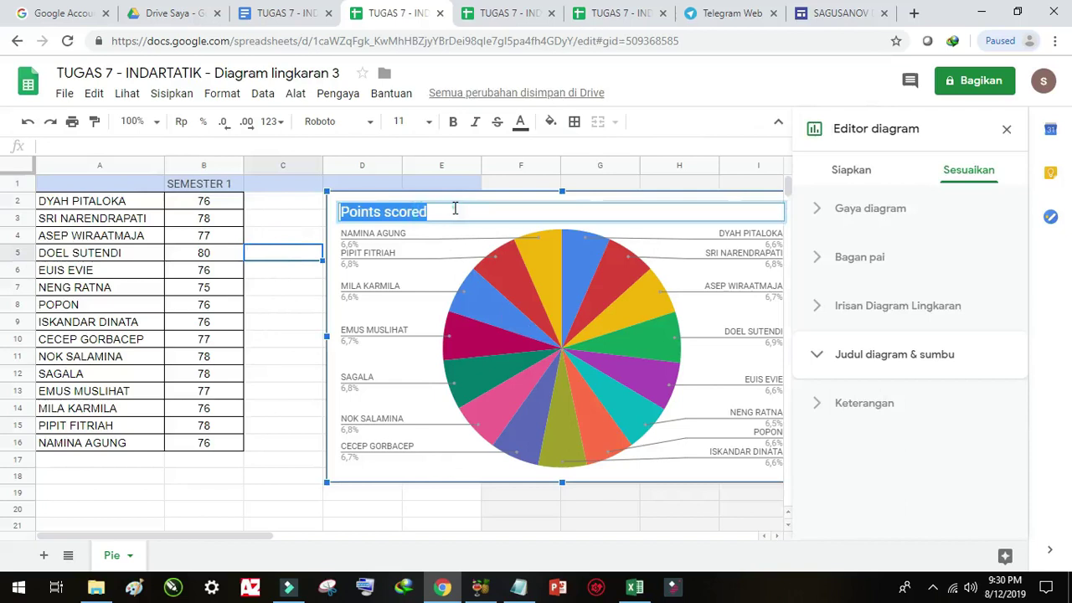
pyautogui.click(454, 210)
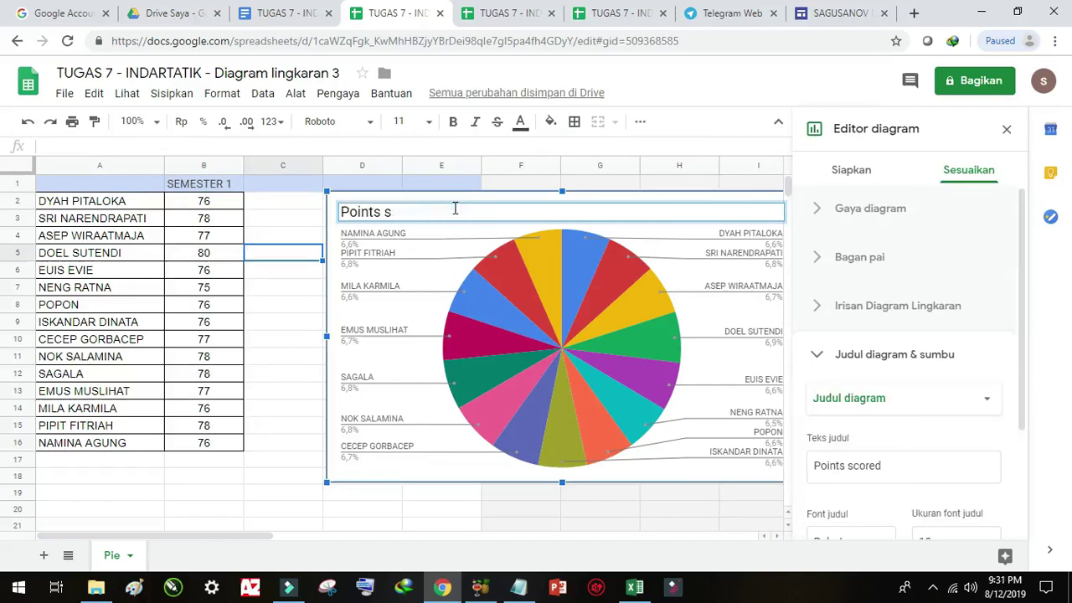
pyautogui.write('DAFTAR ')
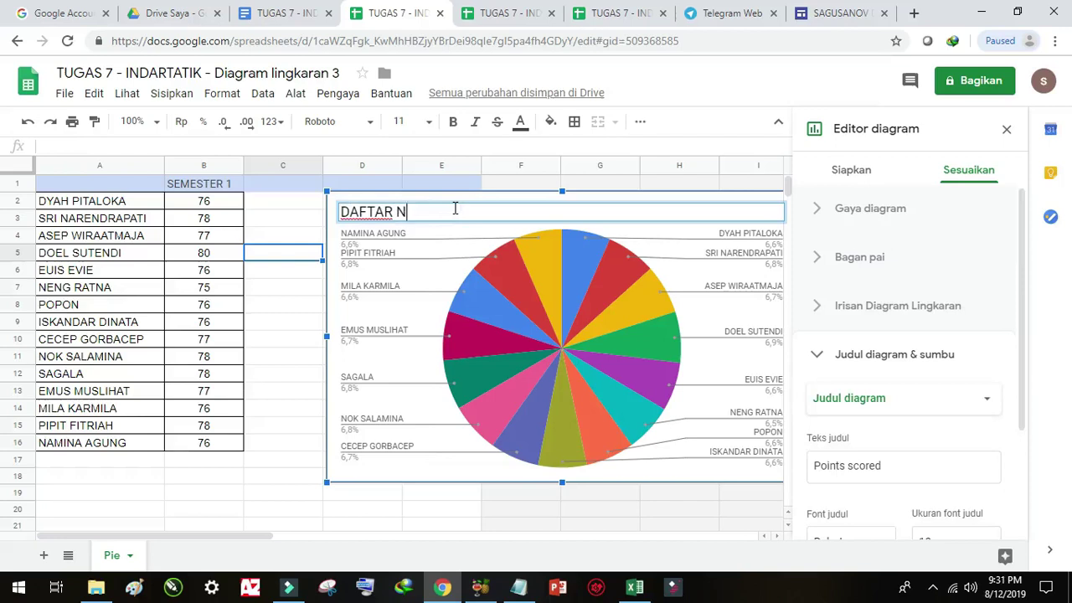
pyautogui.write('NILAI IPS KELAS VIIC')
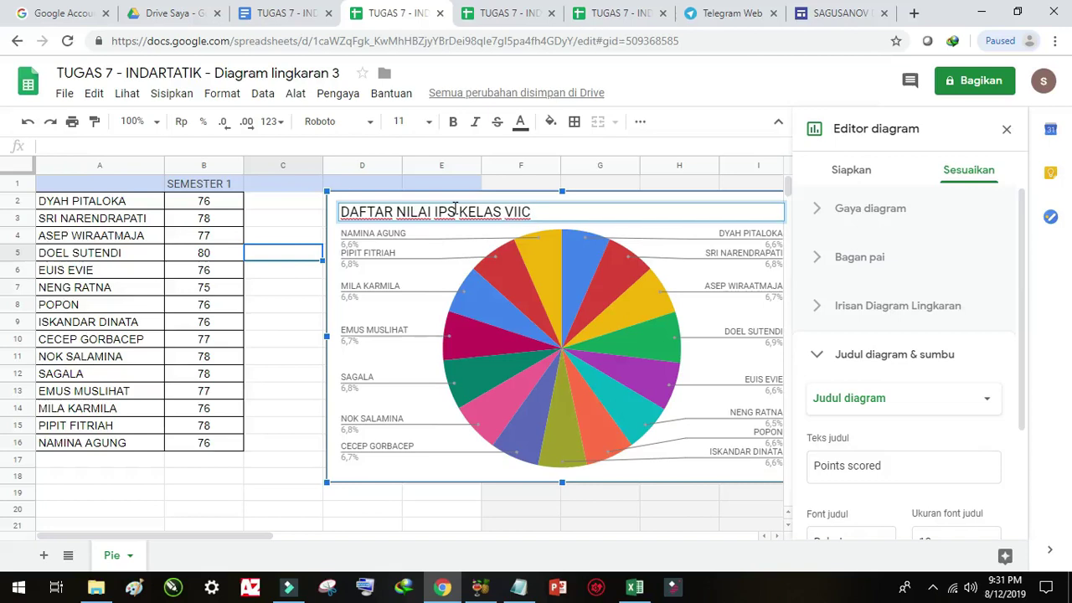
pyautogui.click(369, 496)
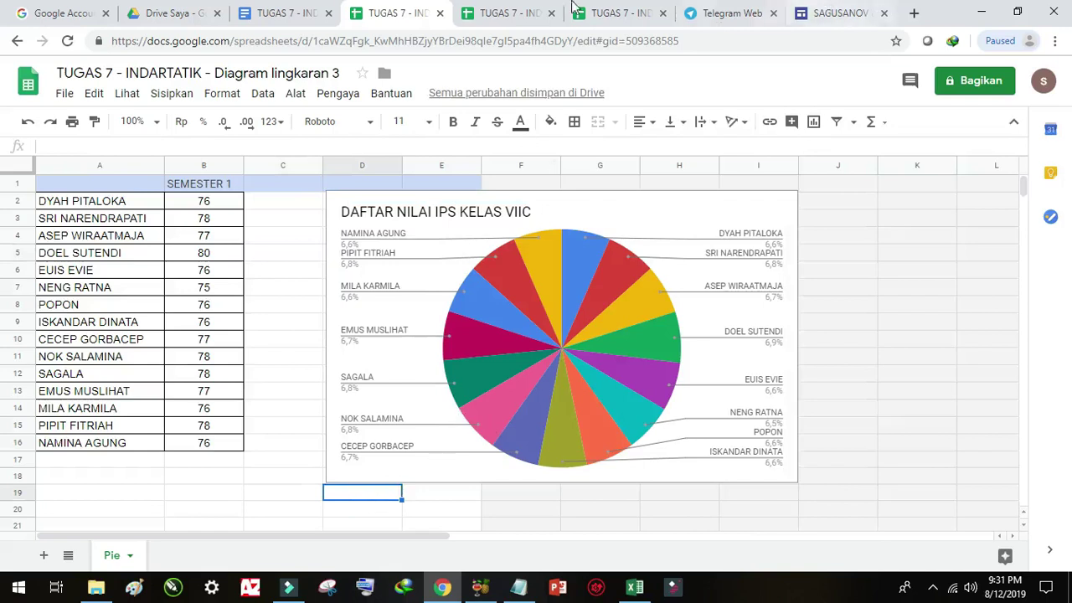
# Return to the TUGAS 7 document, update the linked pie chart from its source, and shrink it in proportion
pyautogui.click(317, 15)
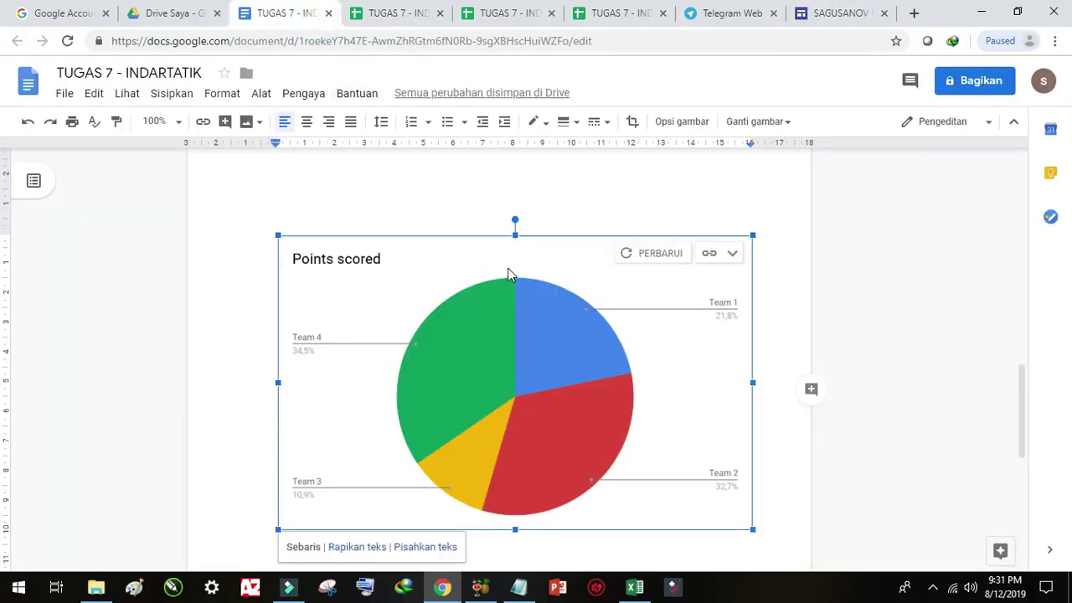
pyautogui.click(645, 253)
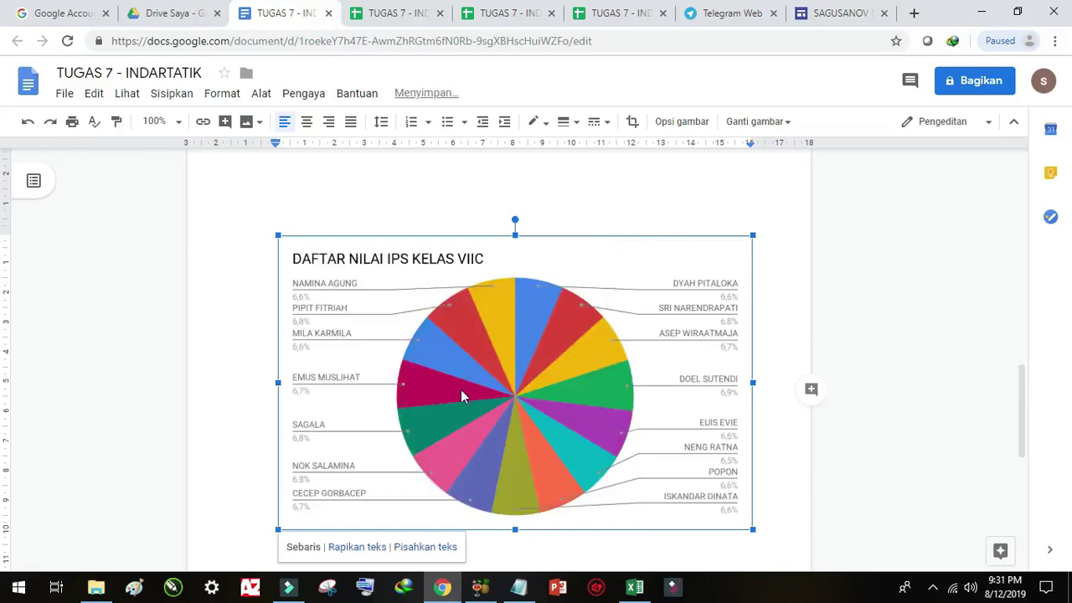
pyautogui.scroll(8, 461, 393)
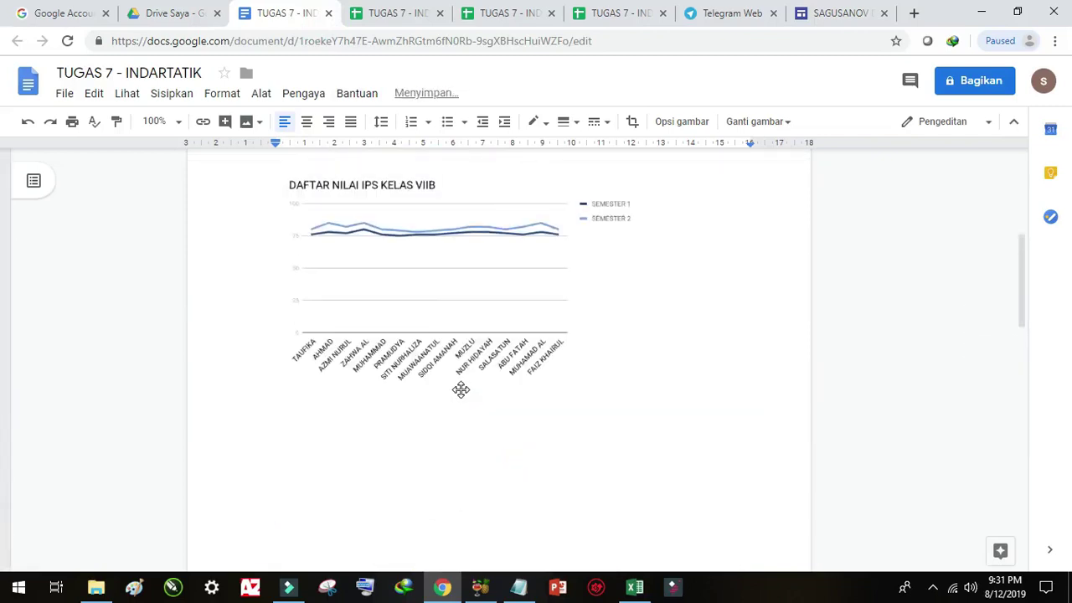
pyautogui.scroll(-6, 461, 389)
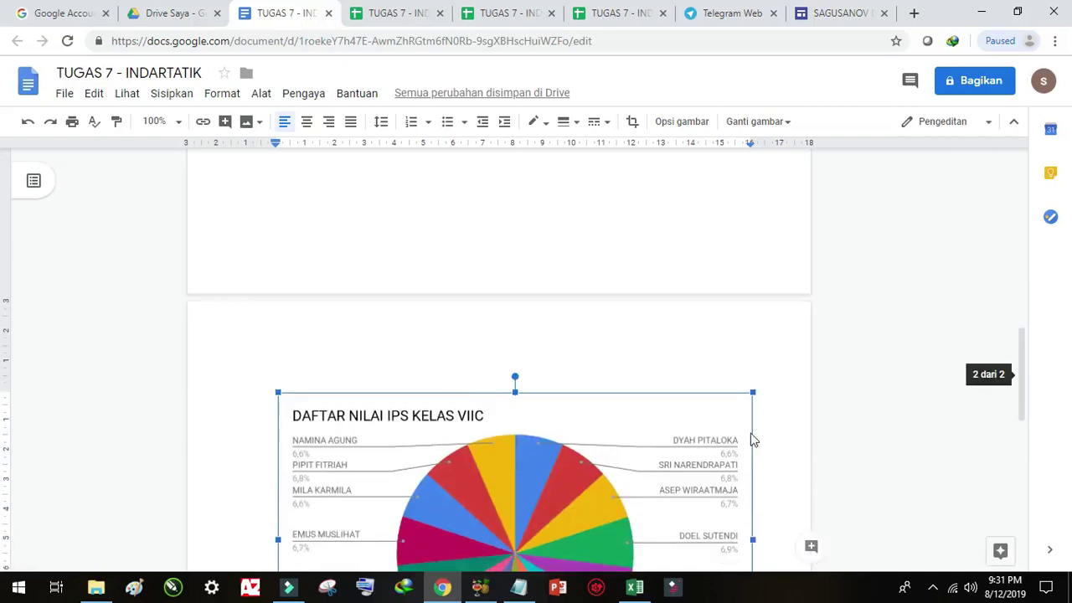
pyautogui.moveTo(752, 394); pyautogui.dragTo(581, 460)
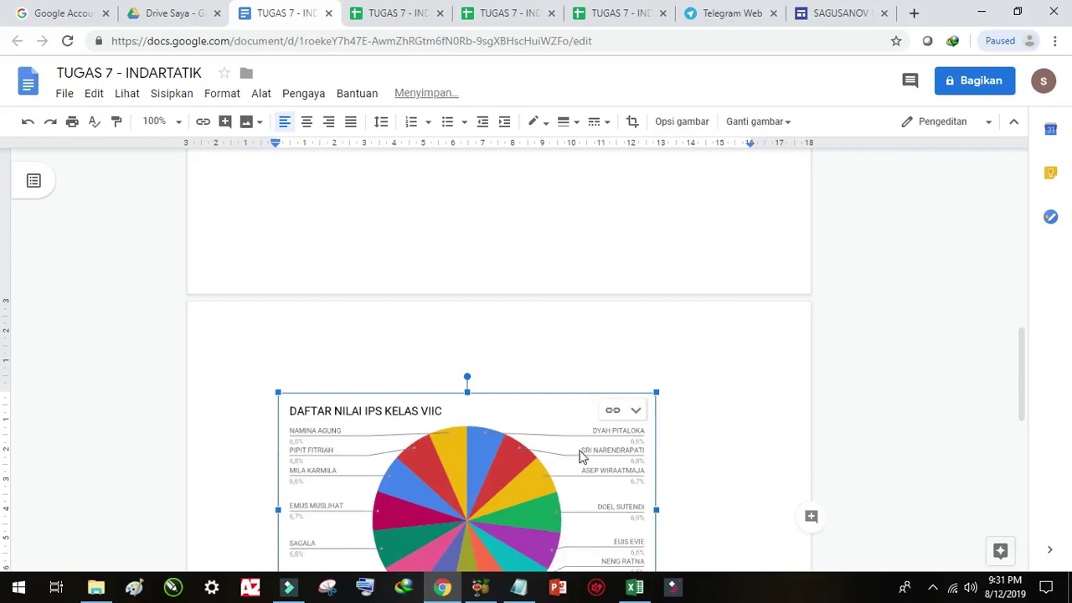
# Shrink the "DAFTAR NILAI IPS KELAS VII A" bar chart in proportion to about 11 cm wide
pyautogui.scroll(10, 582, 459)
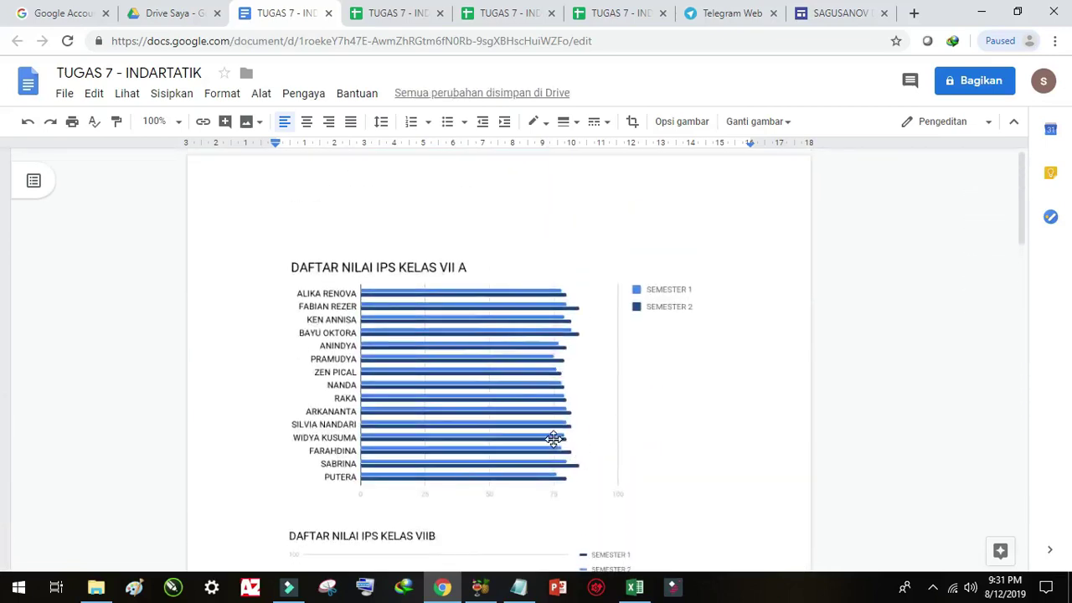
pyautogui.click(494, 371)
pyautogui.click(488, 342)
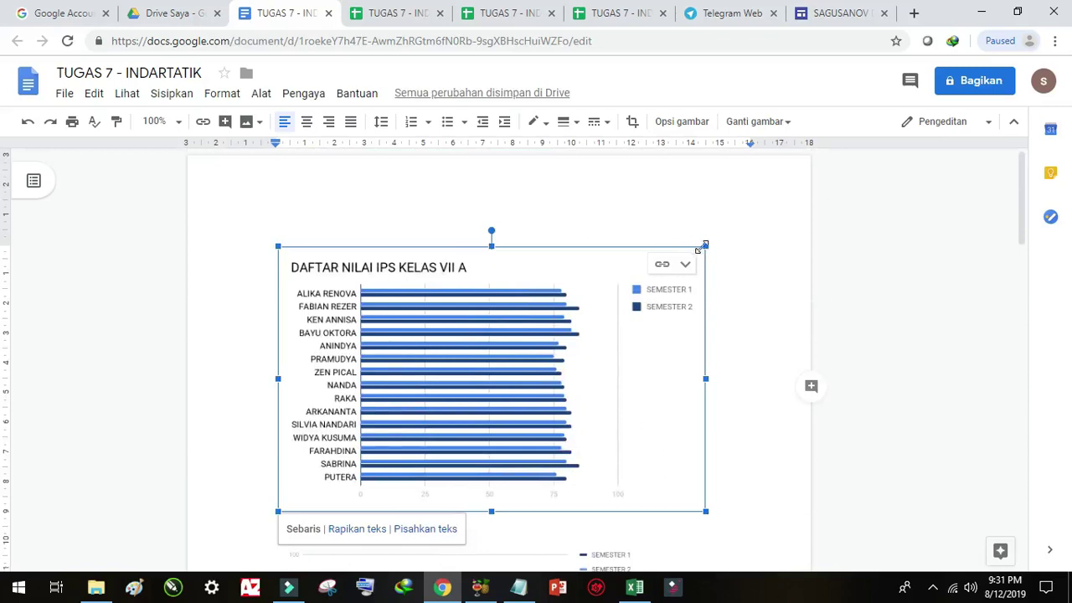
pyautogui.moveTo(706, 245); pyautogui.dragTo(610, 248)
pyautogui.click(679, 346)
# Shrink the VIIB line chart and the VIIC pie chart in proportion, each to about 11 cm wide
pyautogui.scroll(-2, 606, 376)
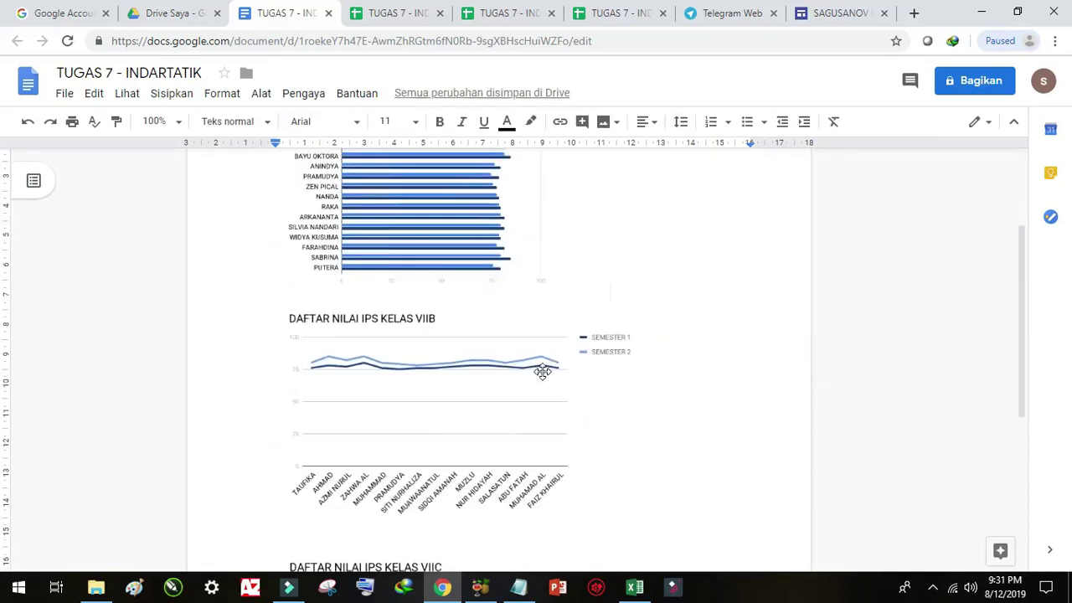
pyautogui.click(543, 375)
pyautogui.moveTo(639, 304); pyautogui.dragTo(584, 325)
pyautogui.scroll(-3, 584, 327)
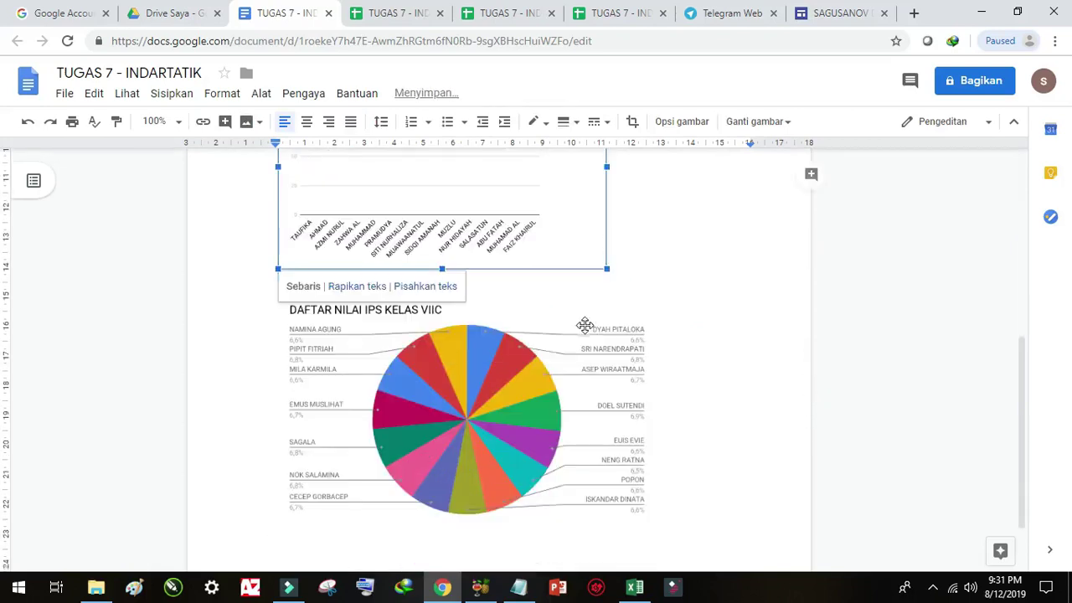
pyautogui.click(551, 371)
pyautogui.moveTo(657, 285); pyautogui.dragTo(617, 317)
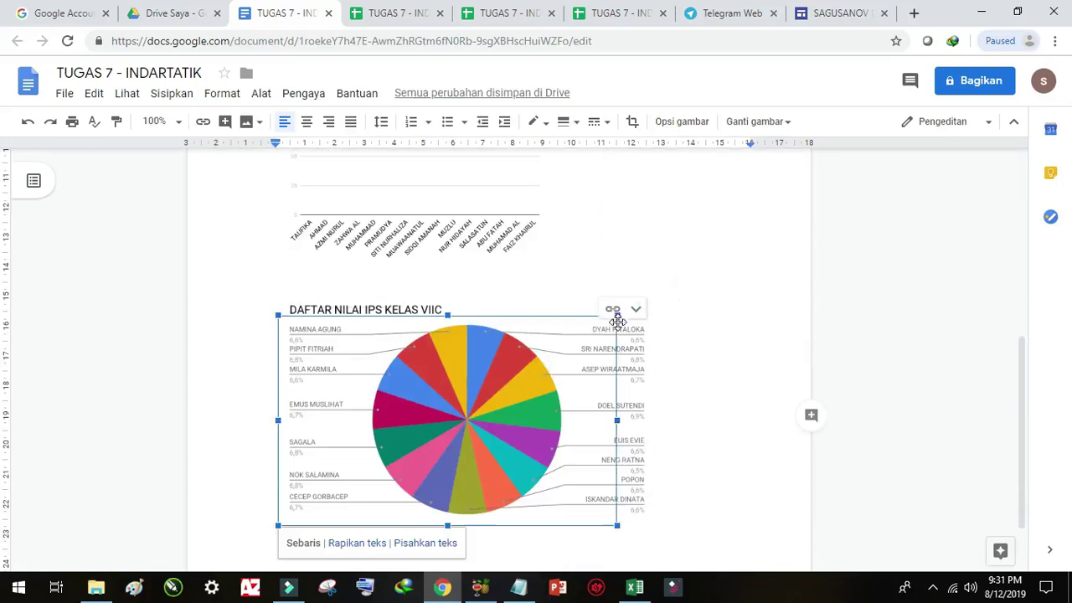
# Add a blank line between the VIIB and VIIC charts and another between the VII A and VIIB charts
pyautogui.click(581, 278)
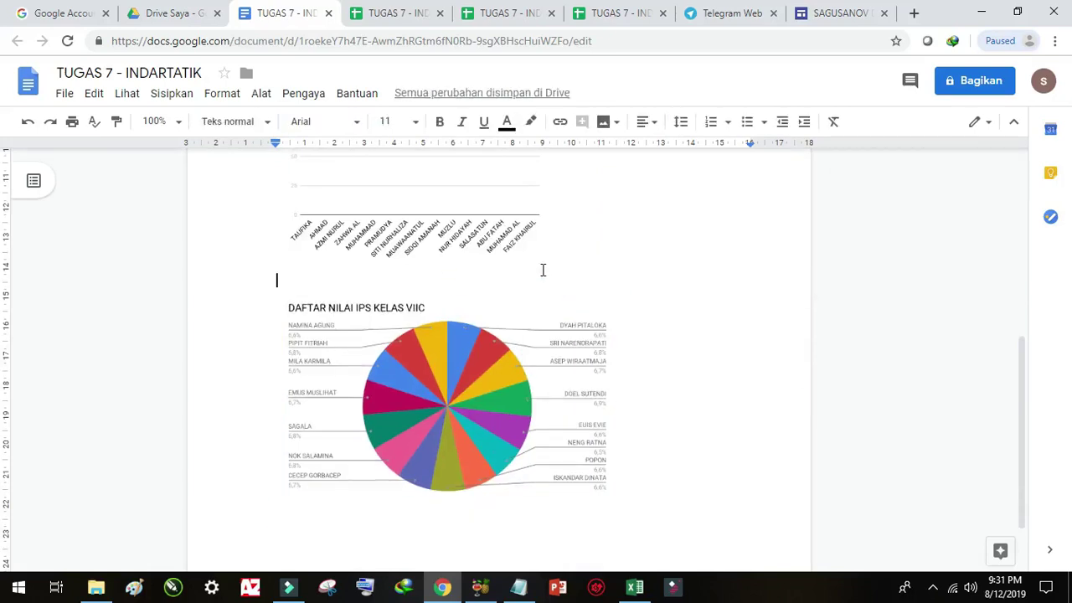
pyautogui.press('Return')
pyautogui.scroll(15, 543, 270)
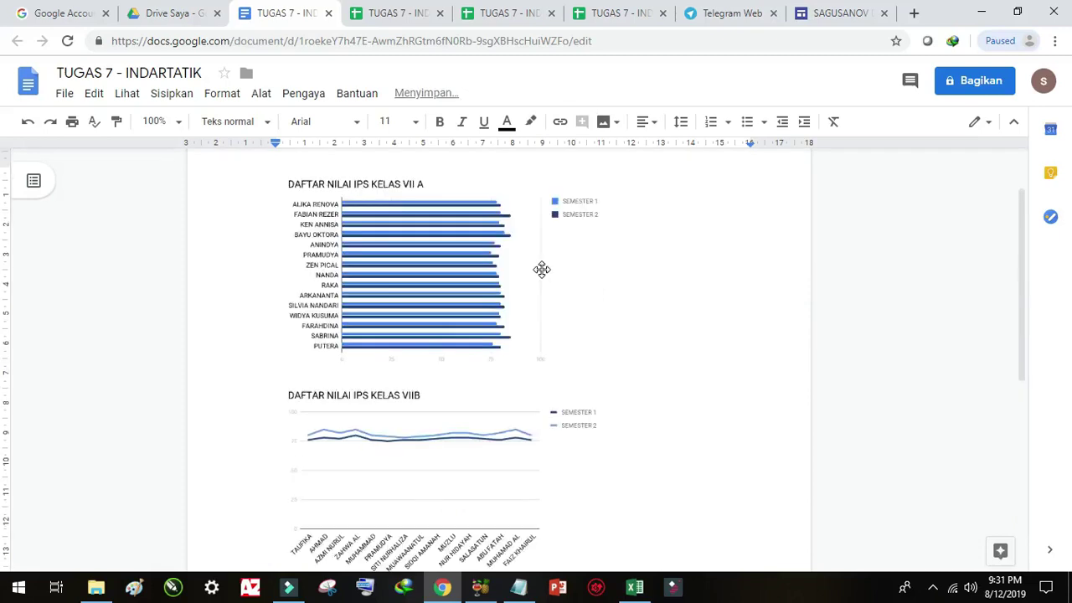
pyautogui.click(537, 461)
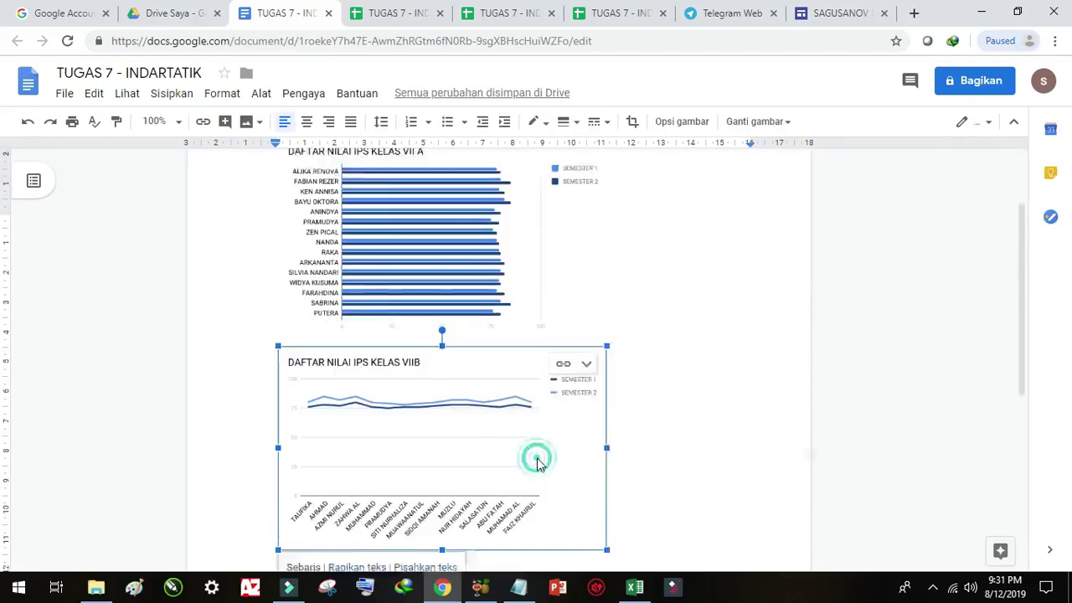
pyautogui.click(283, 315)
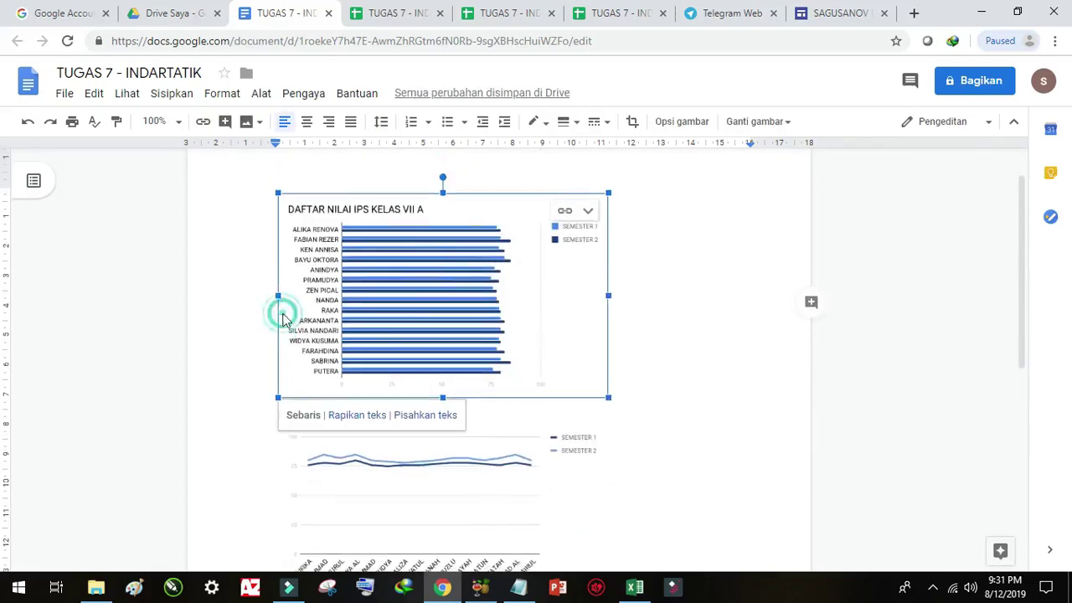
pyautogui.scroll(-1, 416, 322)
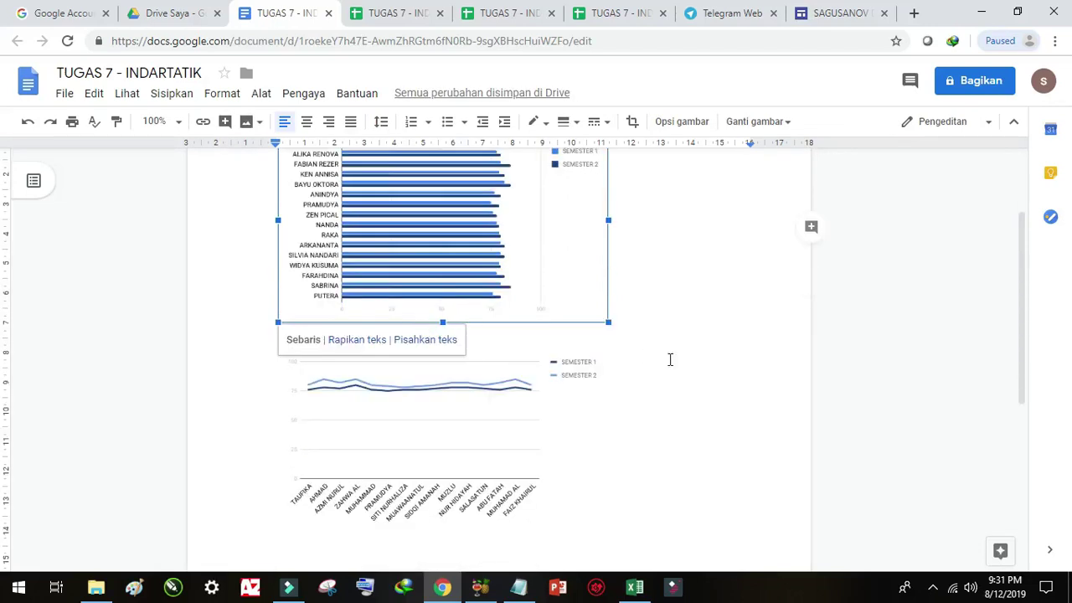
pyautogui.click(698, 333)
pyautogui.scroll(1, 650, 325)
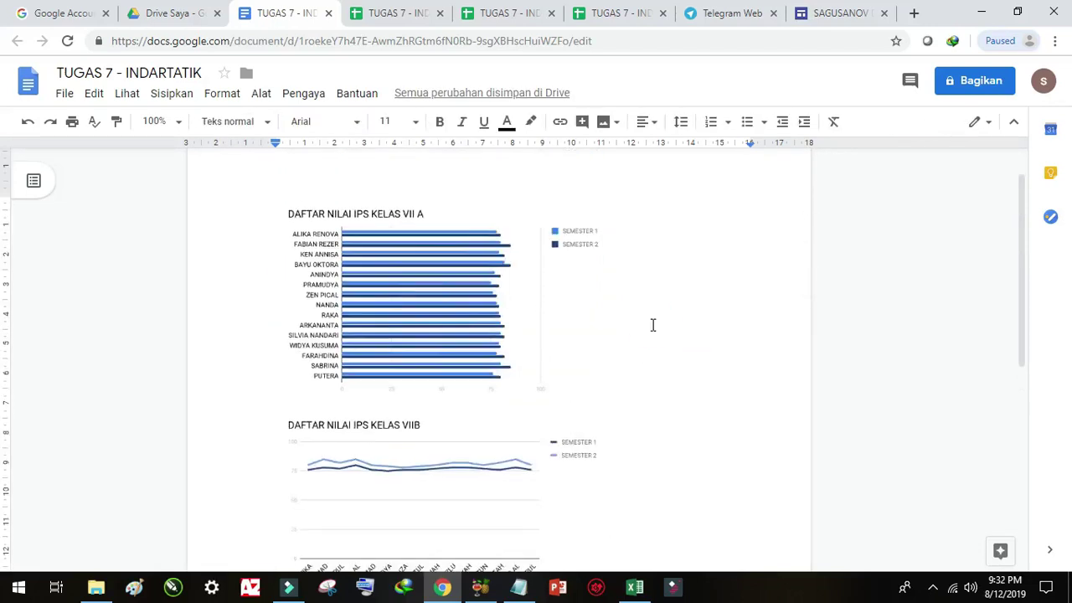
pyautogui.press('Return')
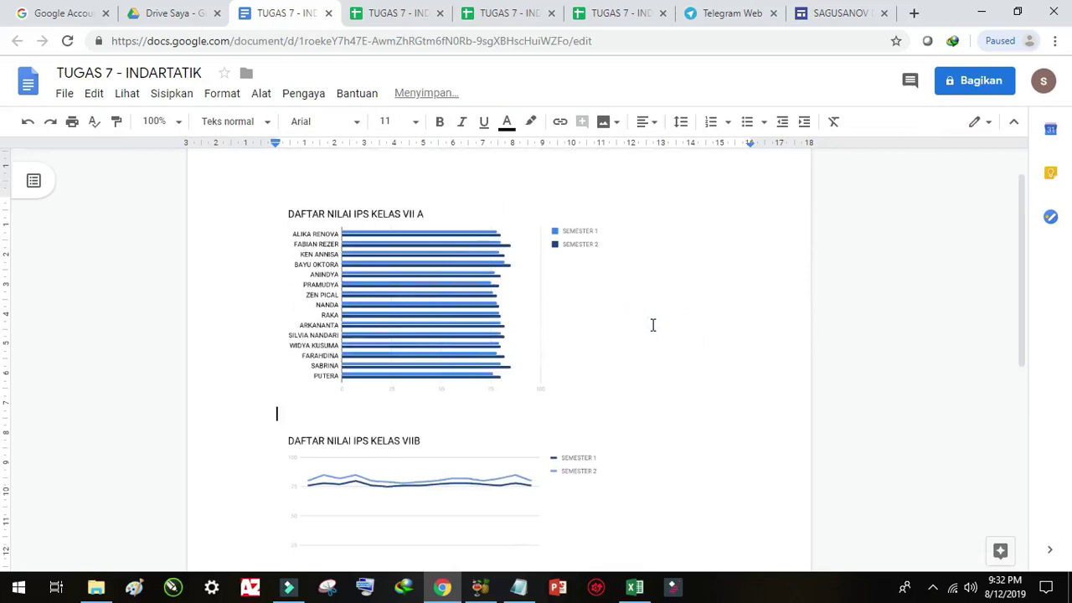
# Review the size and spacing of the bar, line and pie charts throughout the document
pyautogui.scroll(-2, 587, 322)
pyautogui.click(498, 212)
pyautogui.scroll(2, 526, 227)
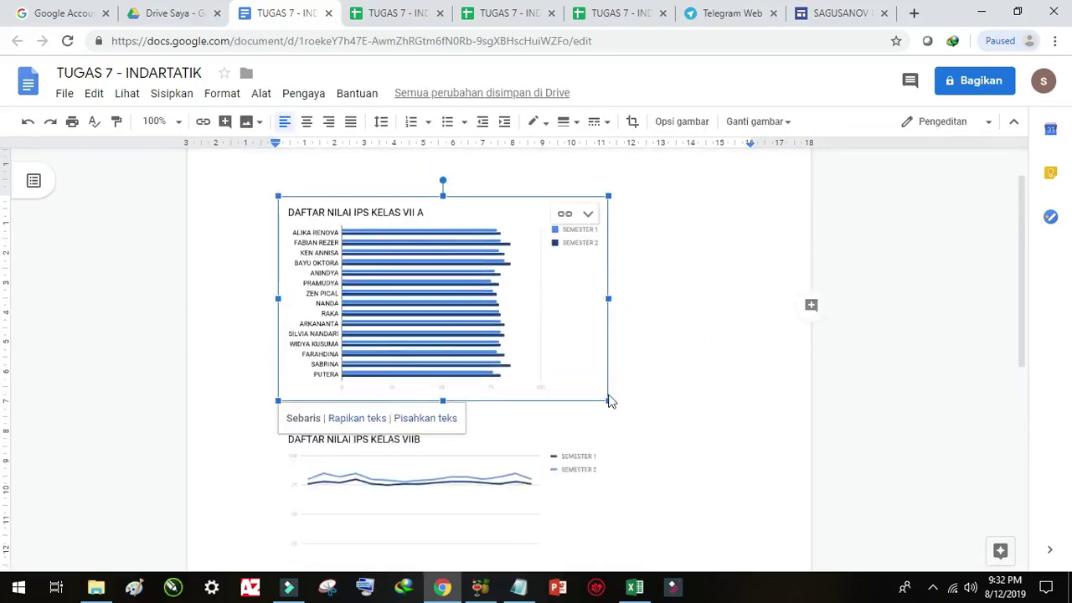
pyautogui.click(700, 390)
pyautogui.scroll(-3, 582, 385)
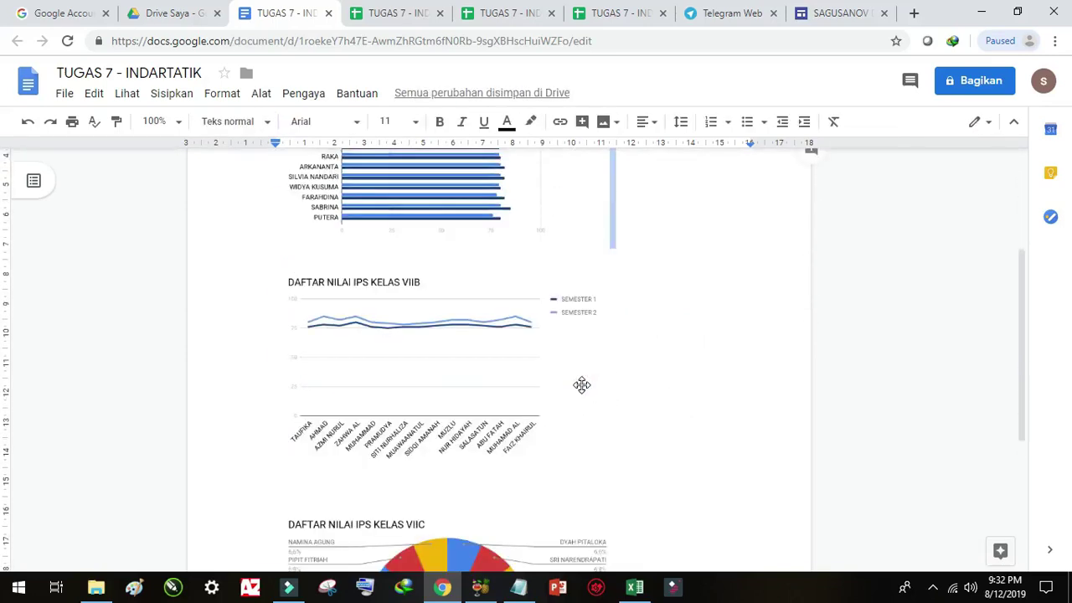
pyautogui.scroll(-2, 581, 386)
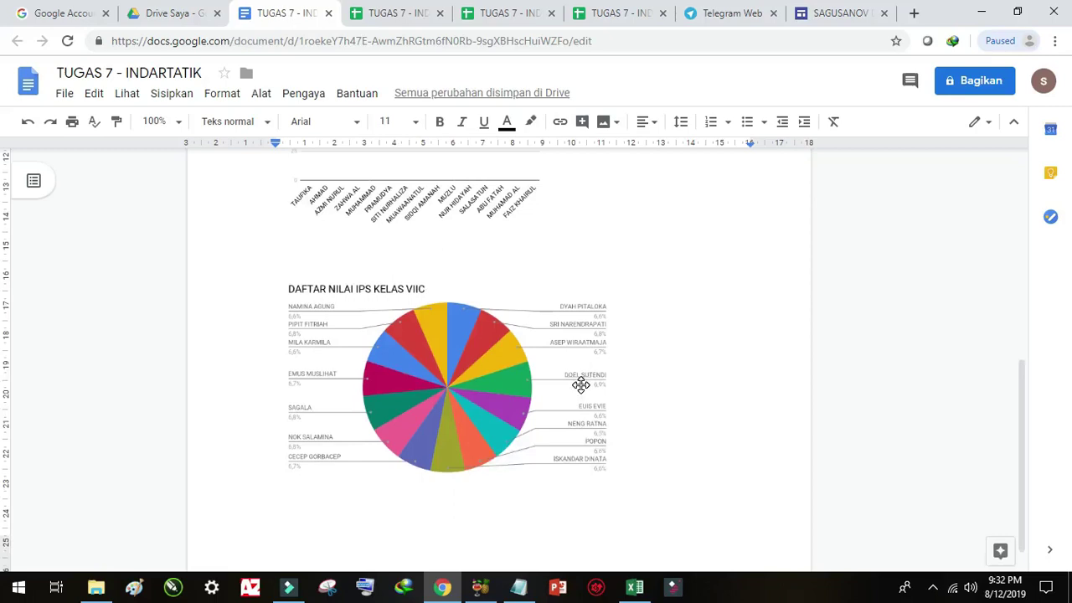
pyautogui.scroll(5, 581, 384)
pyautogui.scroll(1, 581, 384)
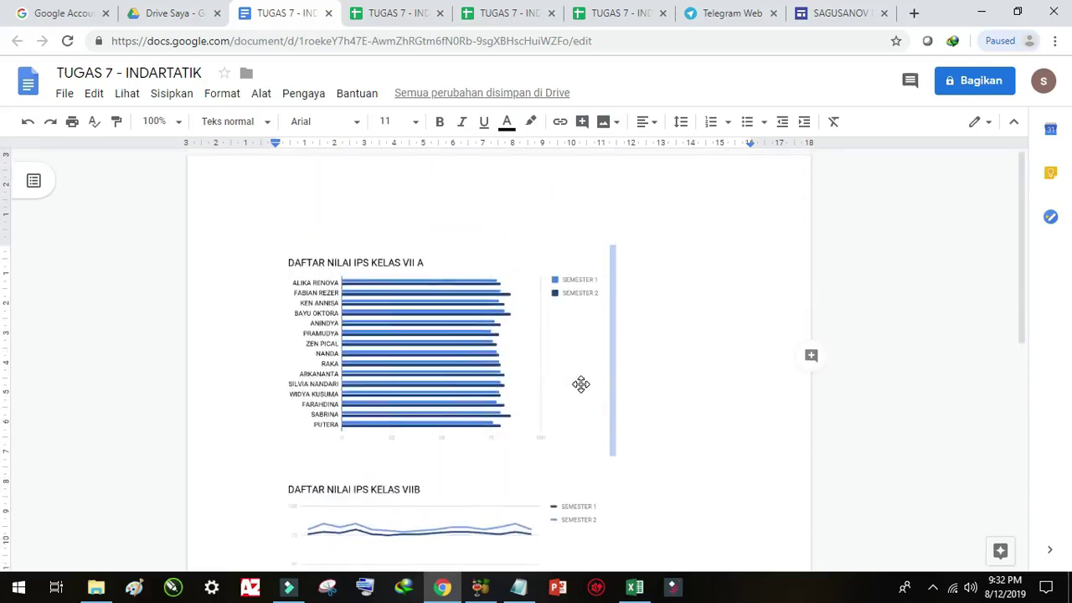
pyautogui.scroll(-3, 582, 384)
pyautogui.scroll(-3, 581, 384)
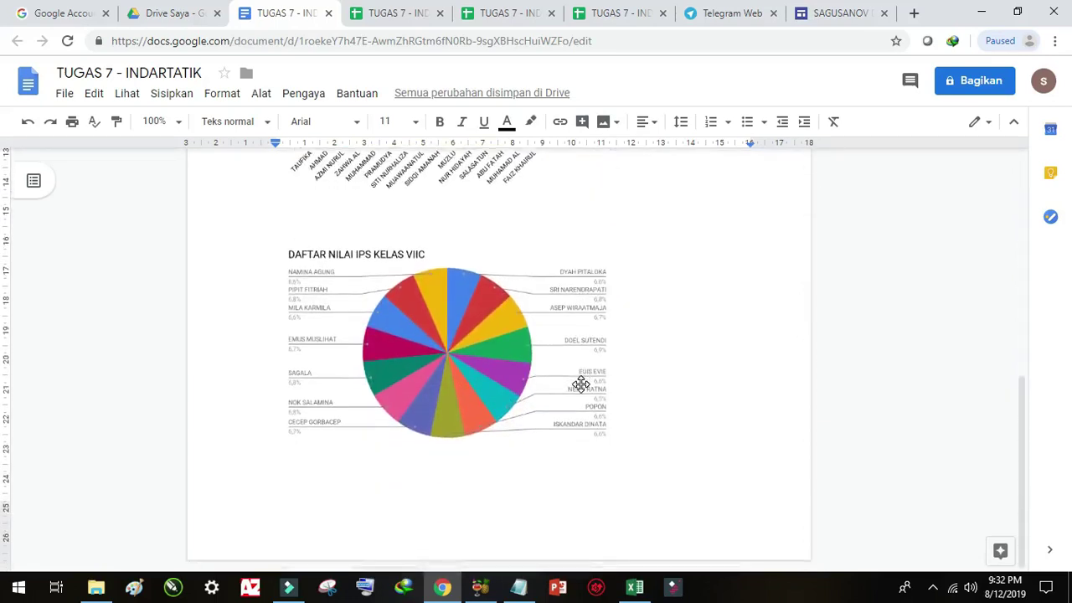
pyautogui.scroll(6, 581, 385)
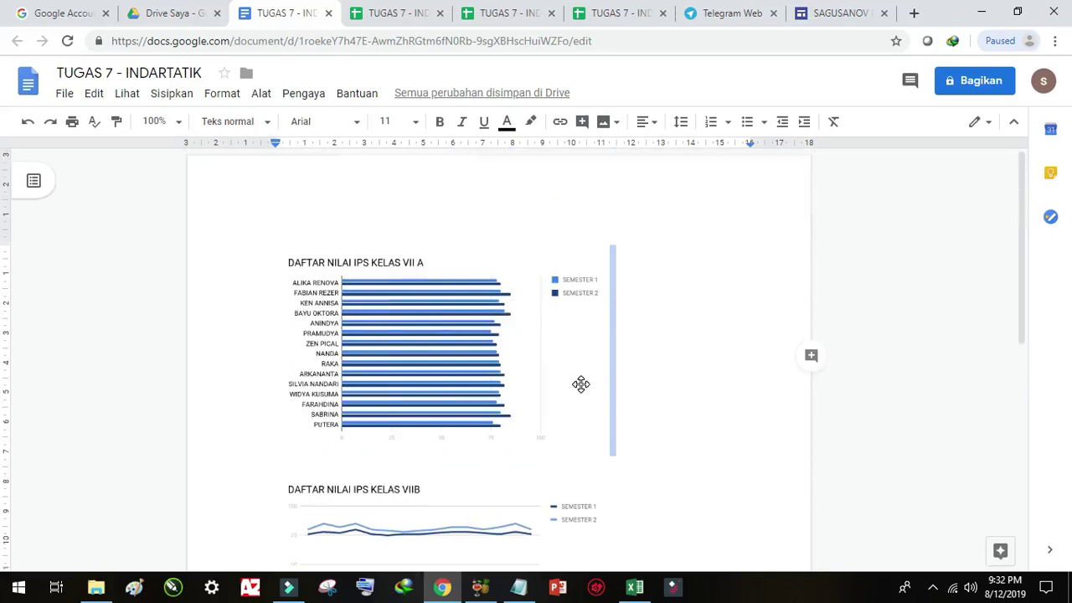
pyautogui.scroll(-1, 581, 385)
pyautogui.scroll(-1, 582, 384)
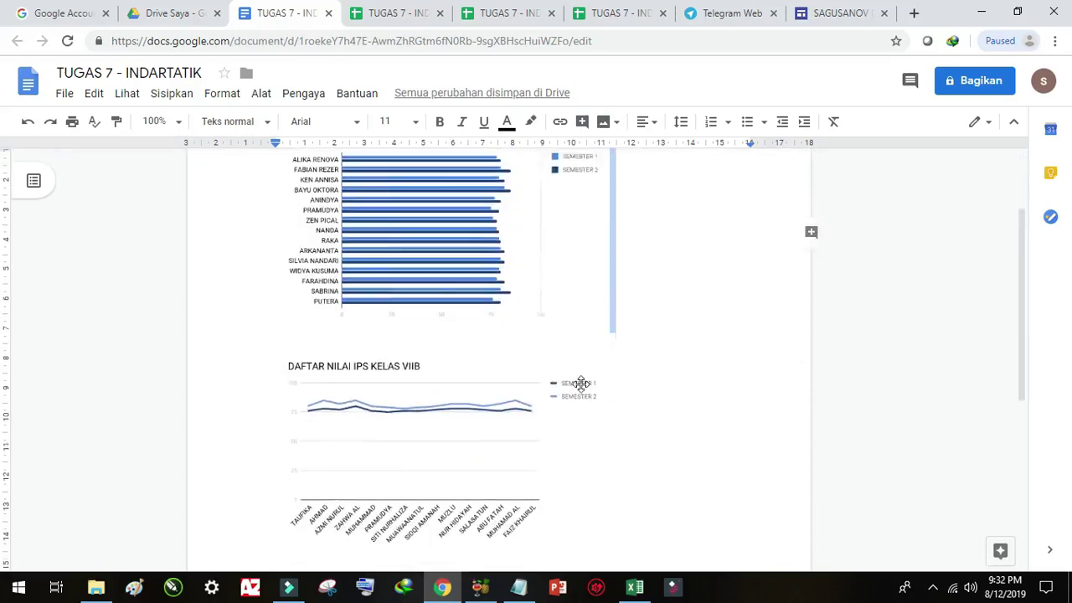
pyautogui.scroll(-2, 582, 385)
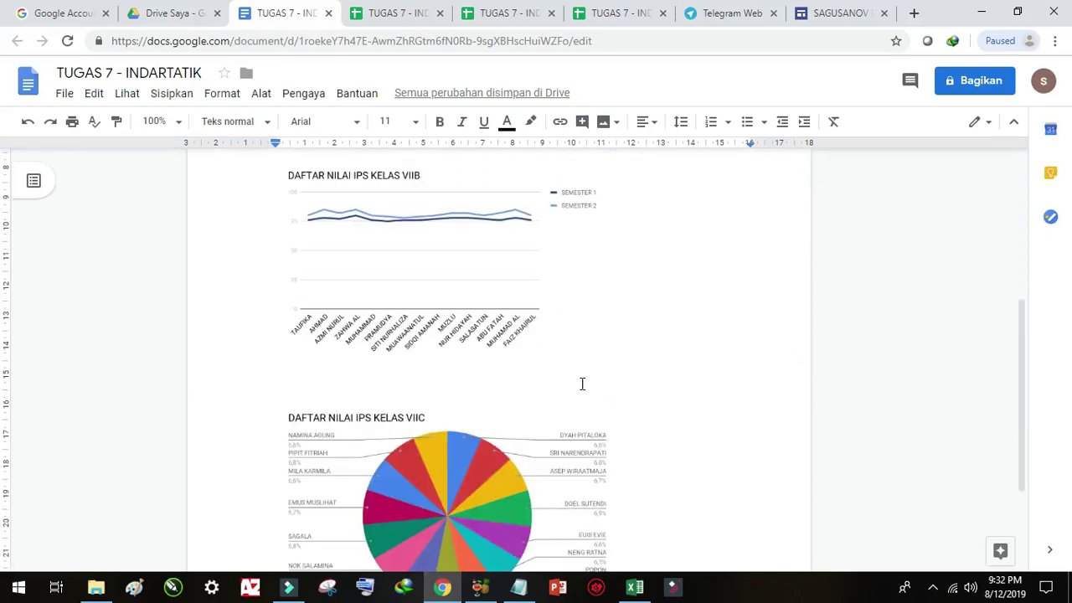
pyautogui.scroll(-2, 582, 383)
pyautogui.scroll(4, 581, 383)
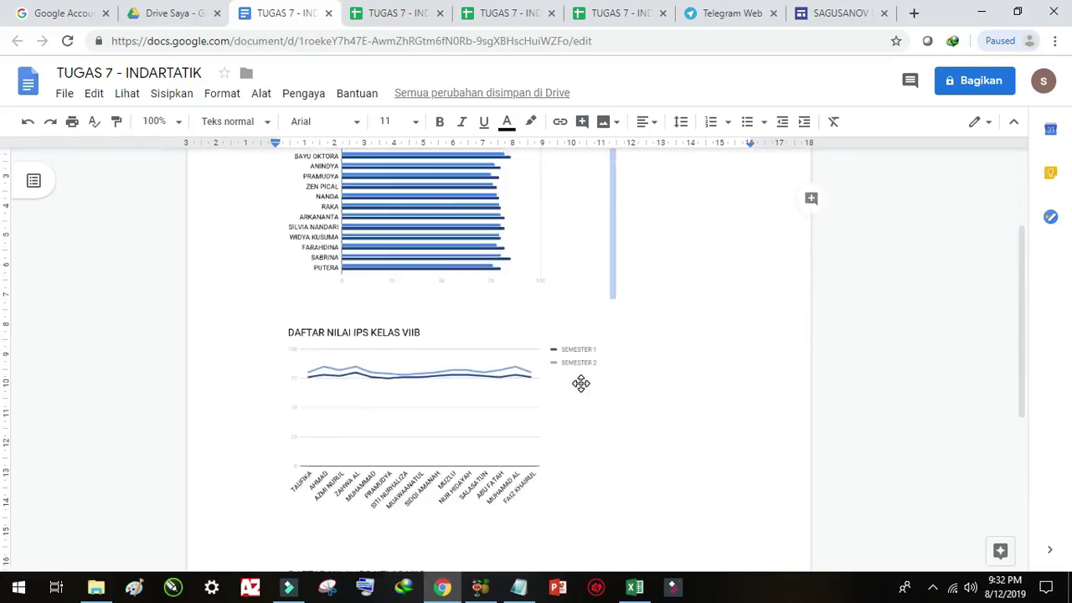
pyautogui.scroll(2, 582, 385)
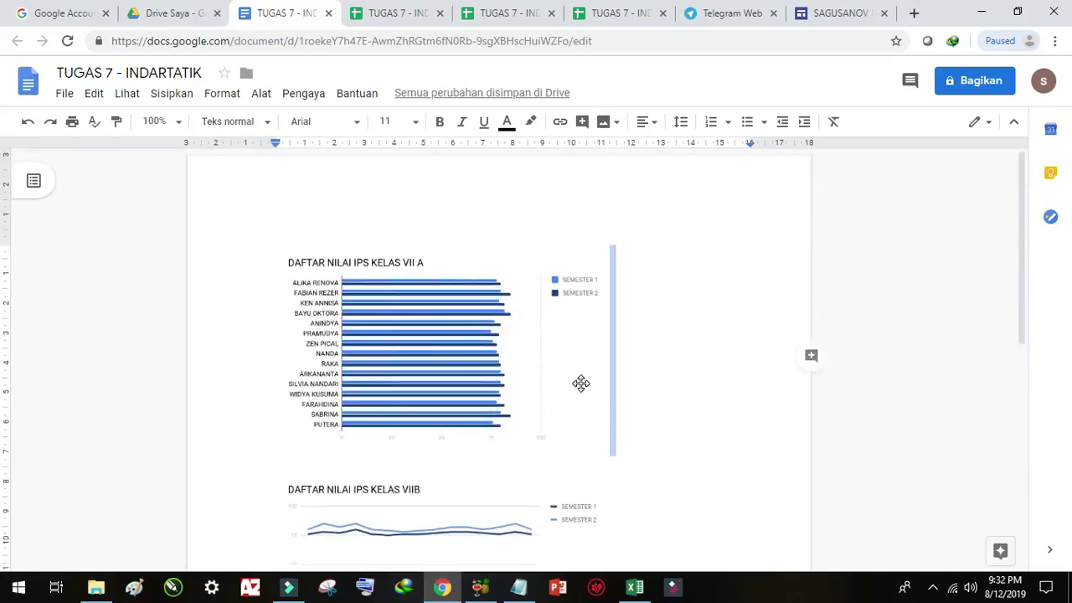